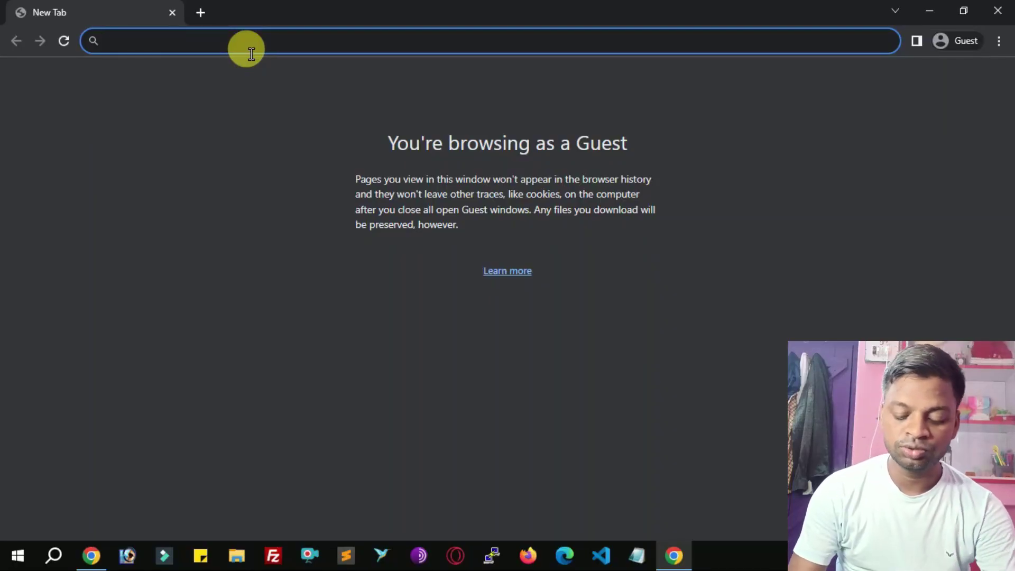
pyautogui.write('console')
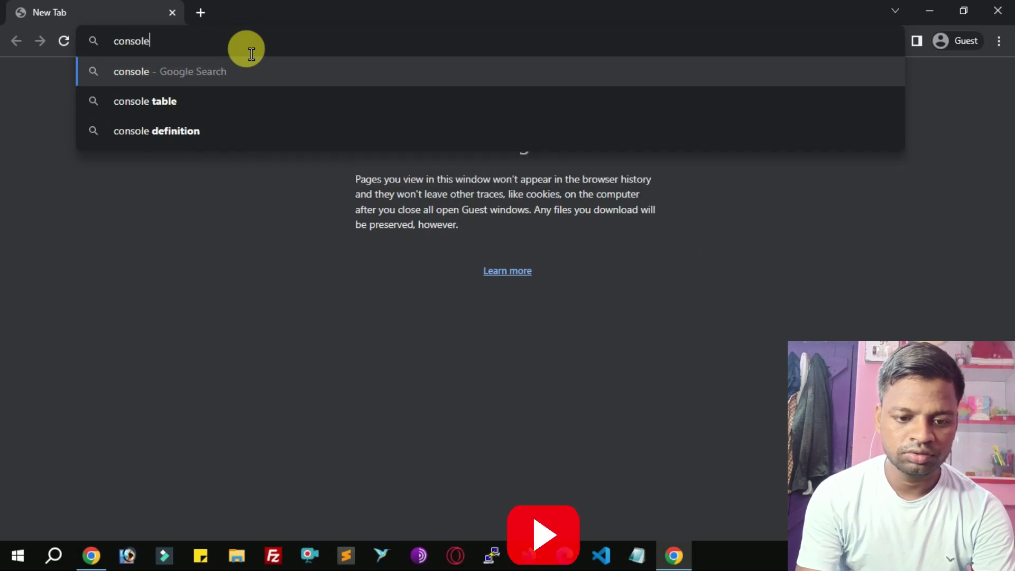
pyautogui.write('.kamat')
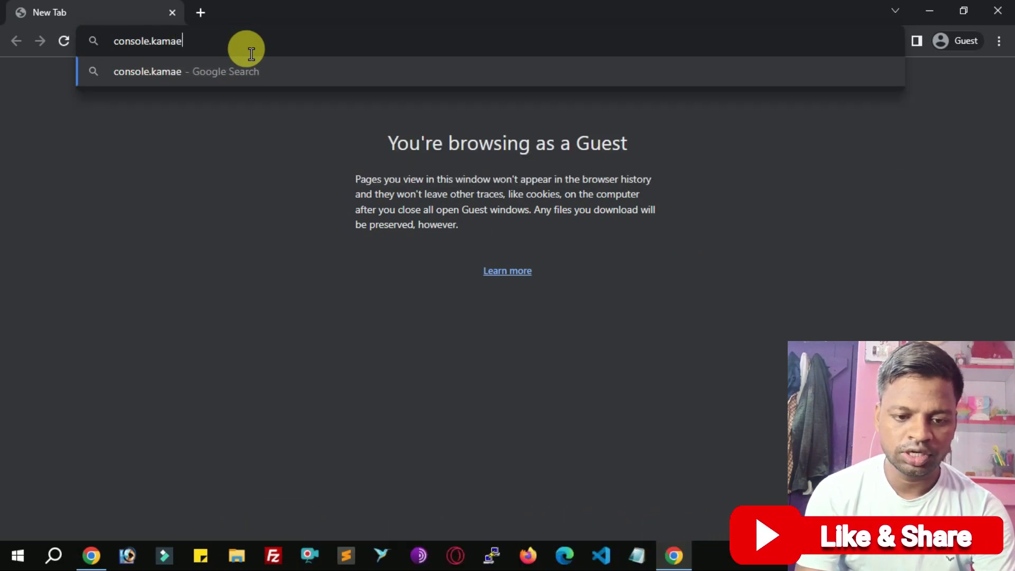
pyautogui.write('era.co')
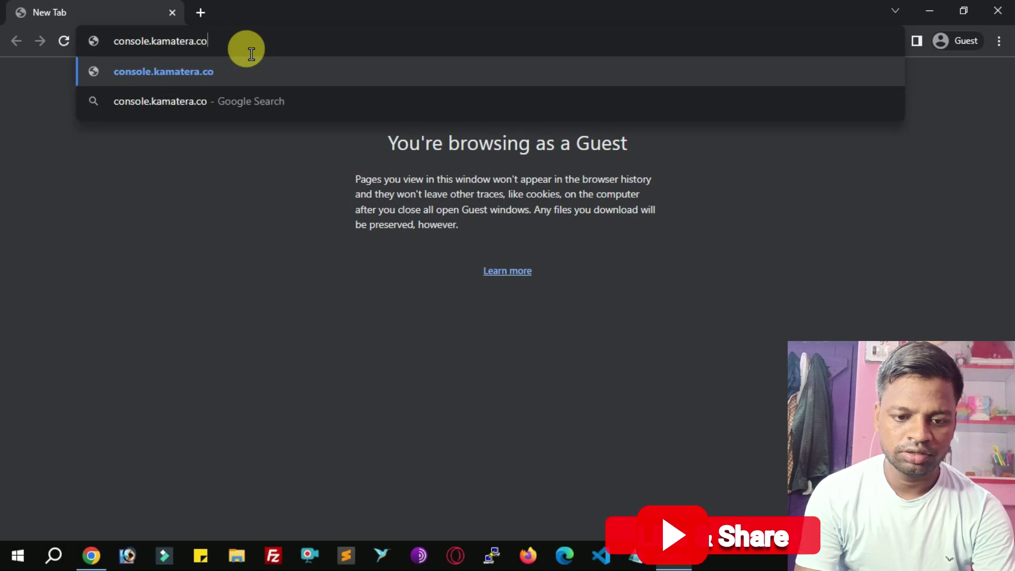
pyautogui.write('m')
# - Load console.kamatera.com in Google Chrome
pyautogui.press('Return')
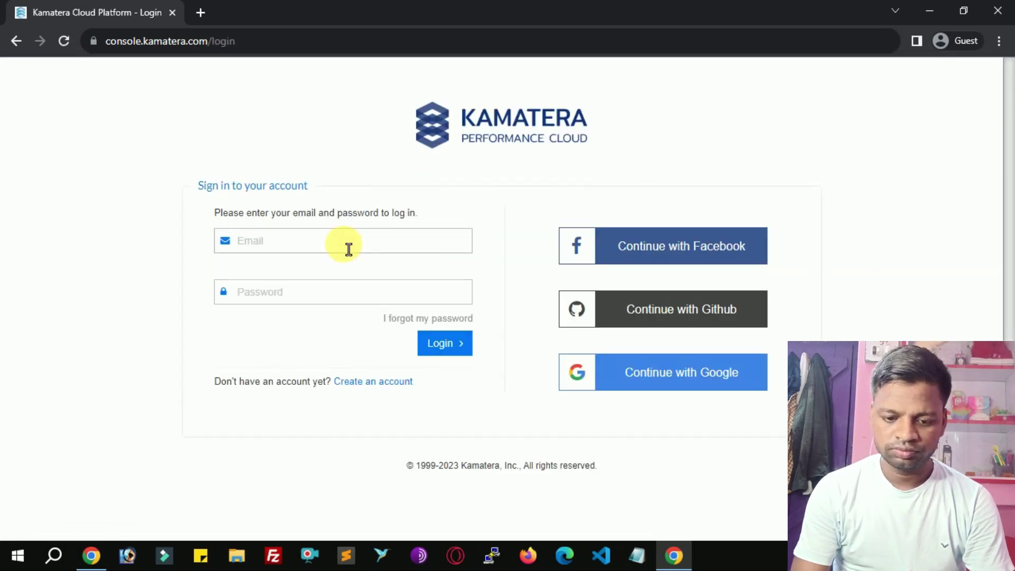
pyautogui.write('h')
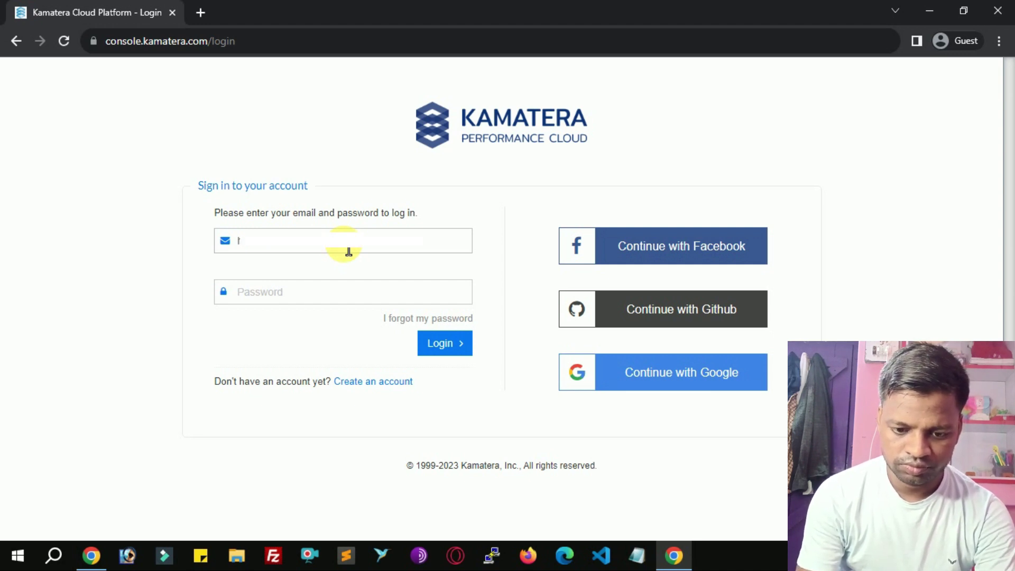
# - Log in to Kamatera with email and password, then go to My Cloud > Servers
pyautogui.press('Tab')
pyautogui.write('•••')
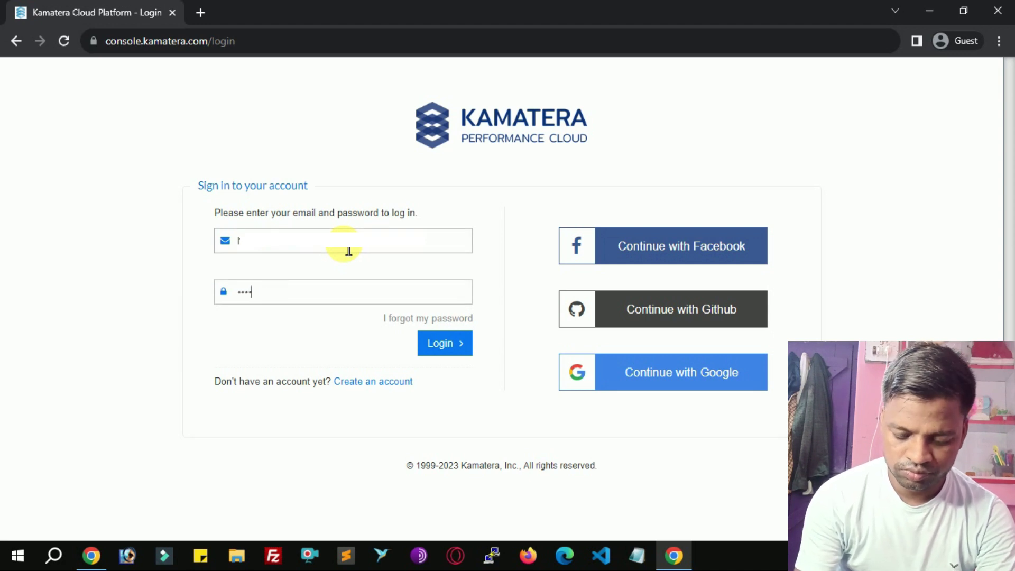
pyautogui.write('••••••••')
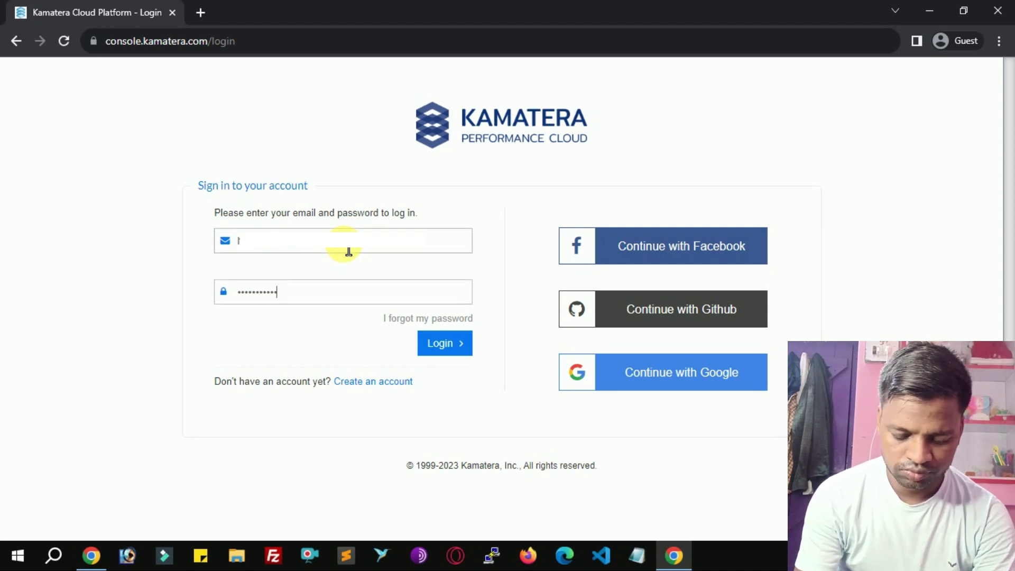
pyautogui.write('••••••')
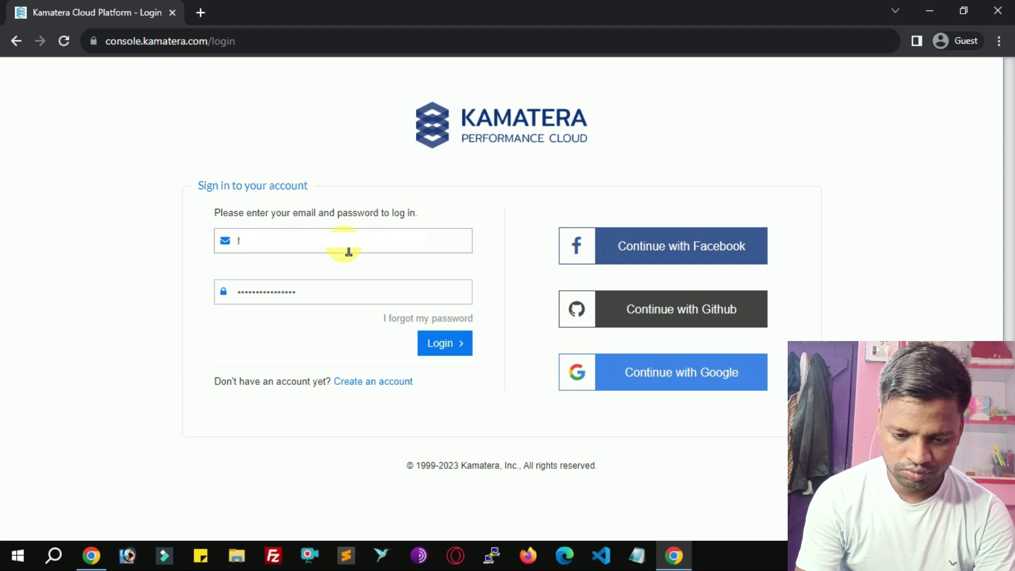
pyautogui.press('Return')
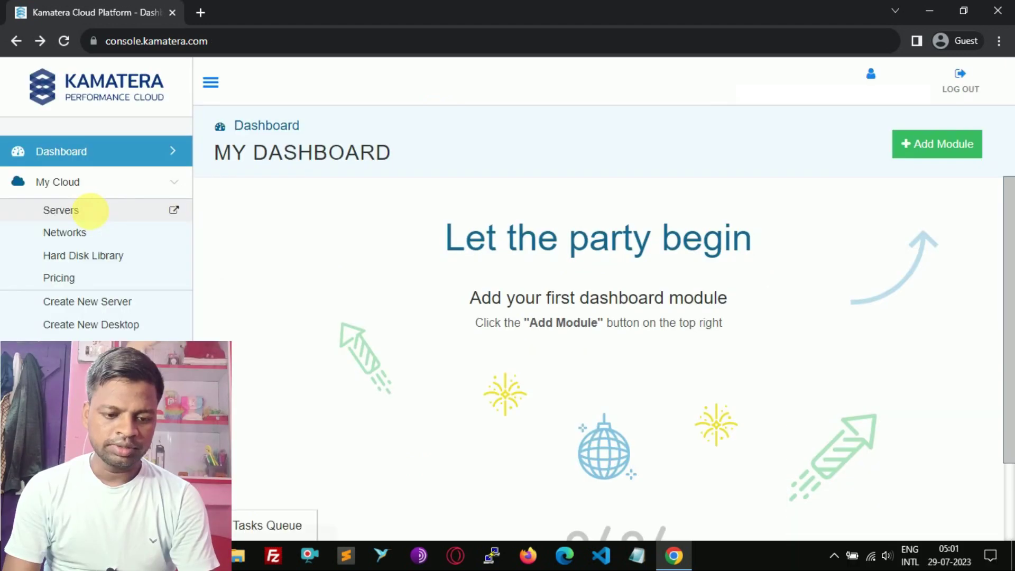
pyautogui.click(95, 216)
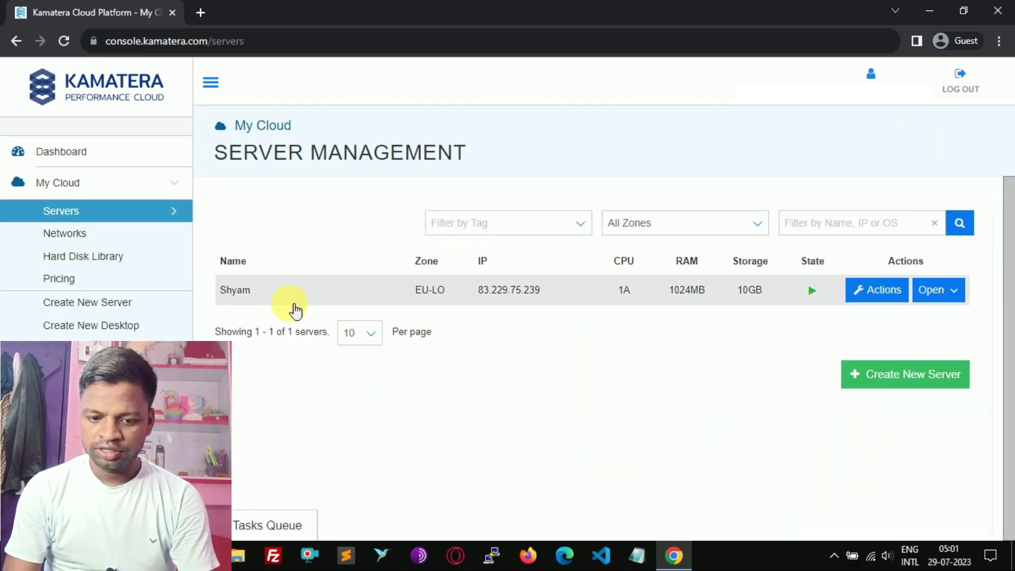
# - Open the running server's overview and copy its Public Internet IP
pyautogui.click(959, 295)
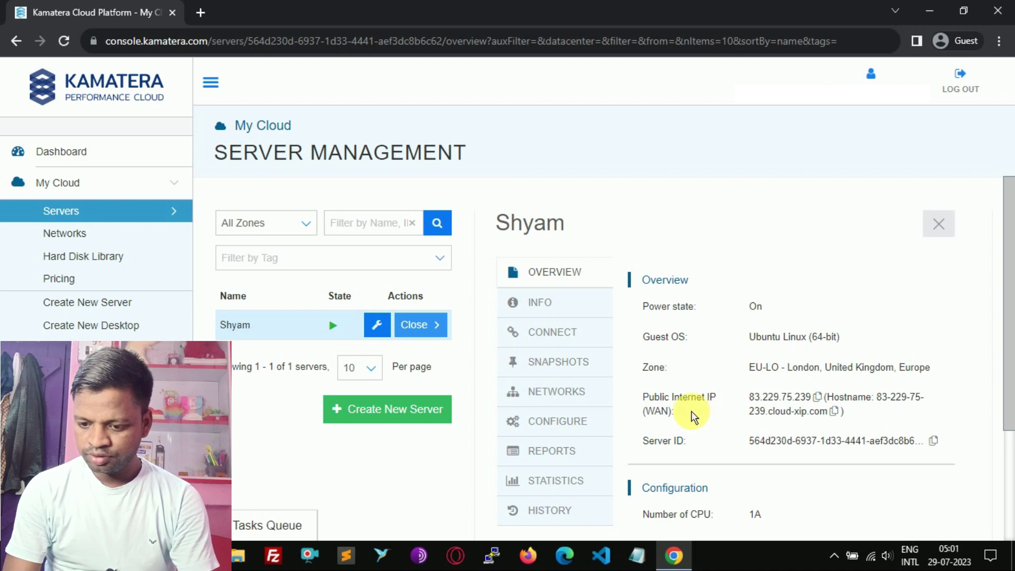
pyautogui.click(820, 402)
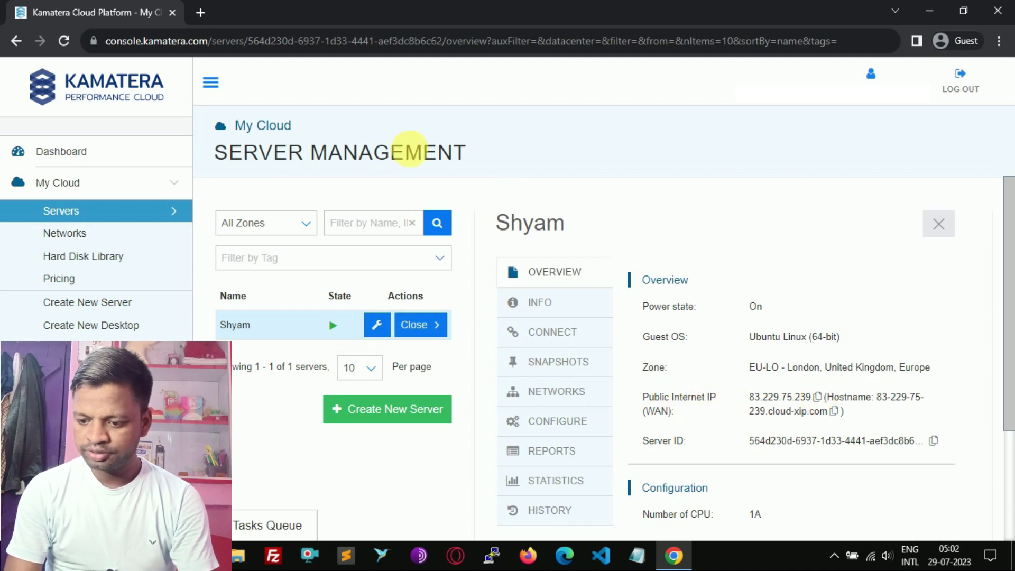
# - In a new tab, browse to the server IP on port 8090, bypassing the certificate warning
pyautogui.click(205, 21)
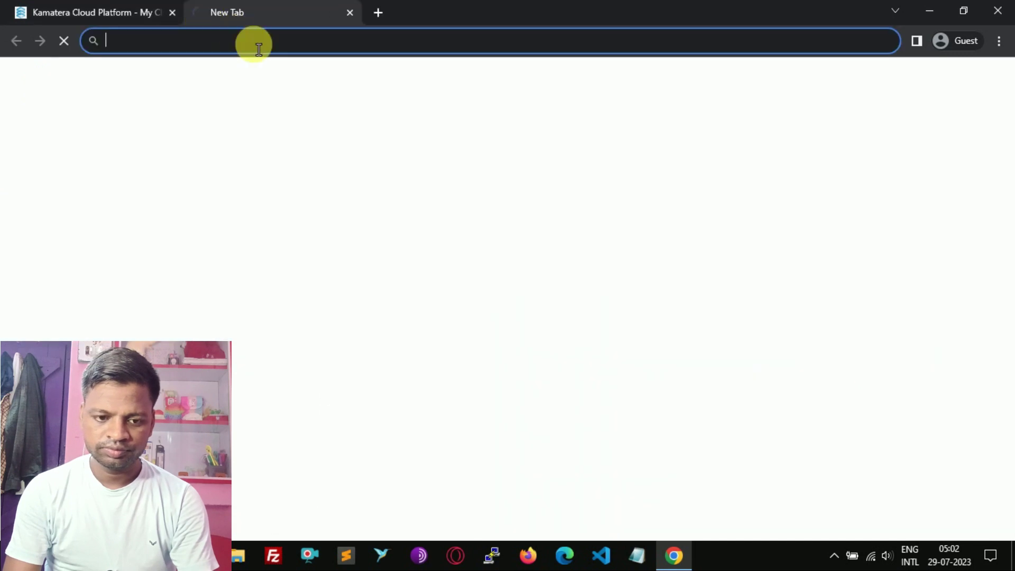
pyautogui.hotkey('ctrl', 'v')
pyautogui.write(':')
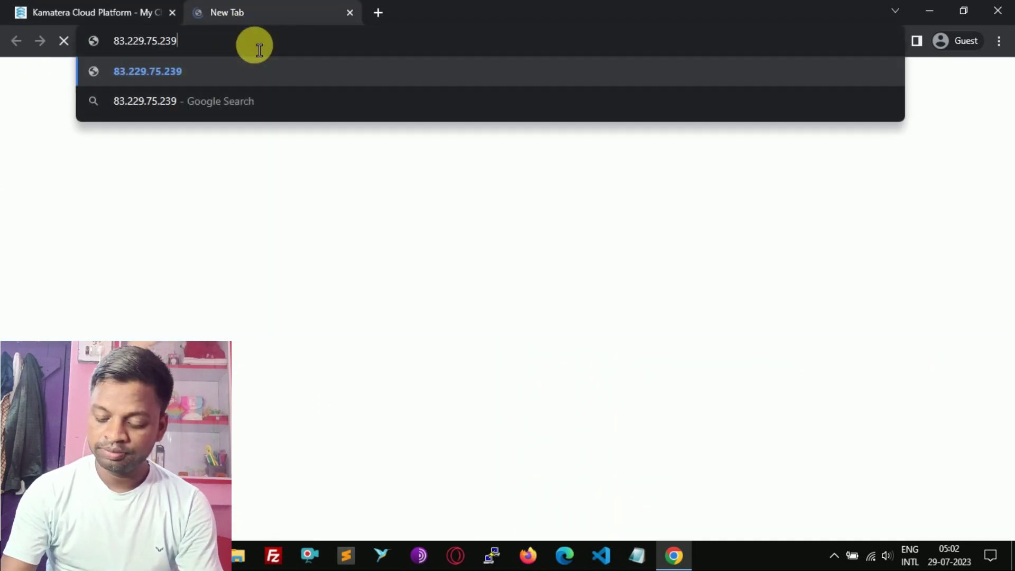
pyautogui.write('8090')
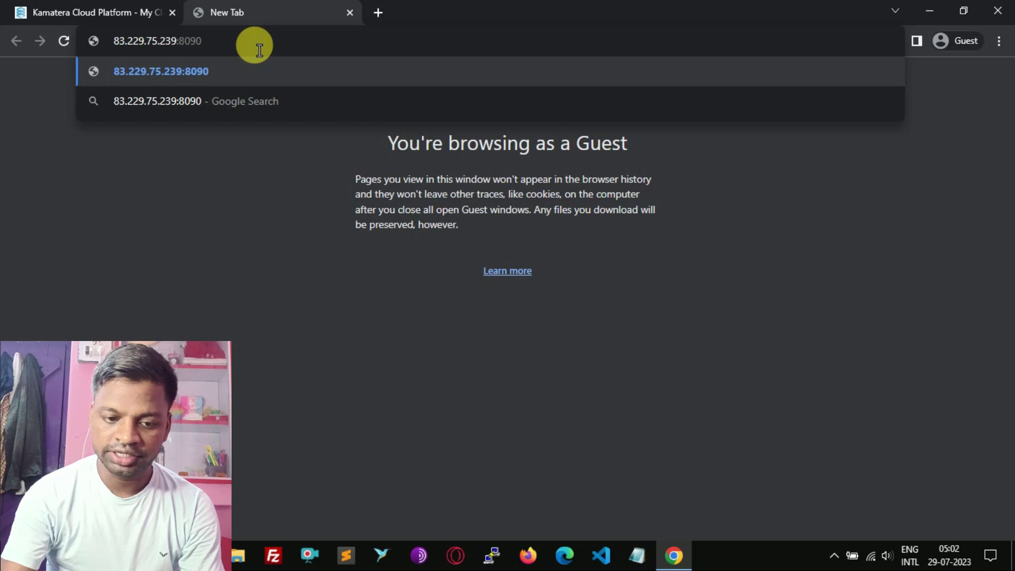
pyautogui.press('Return')
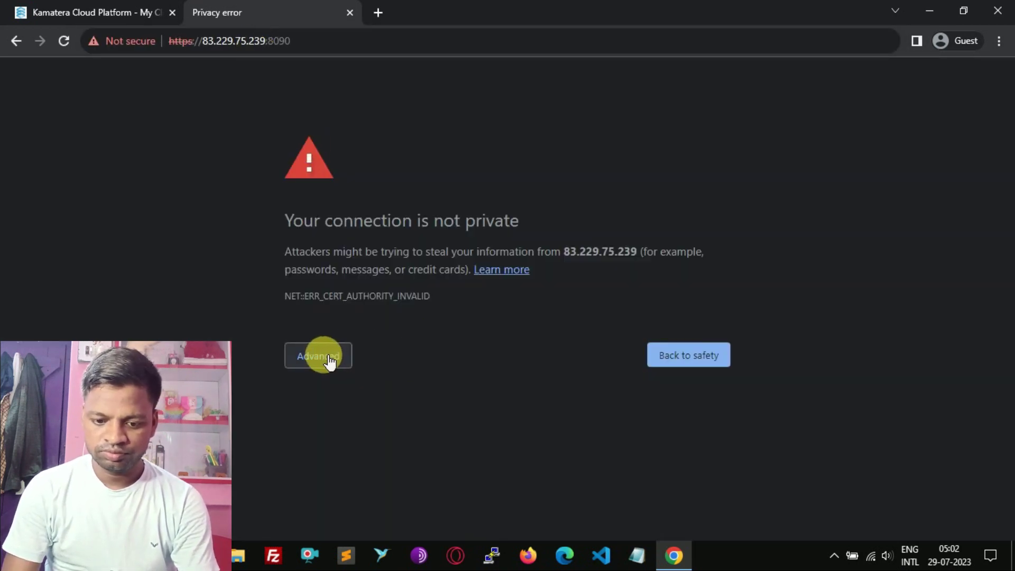
pyautogui.click(330, 363)
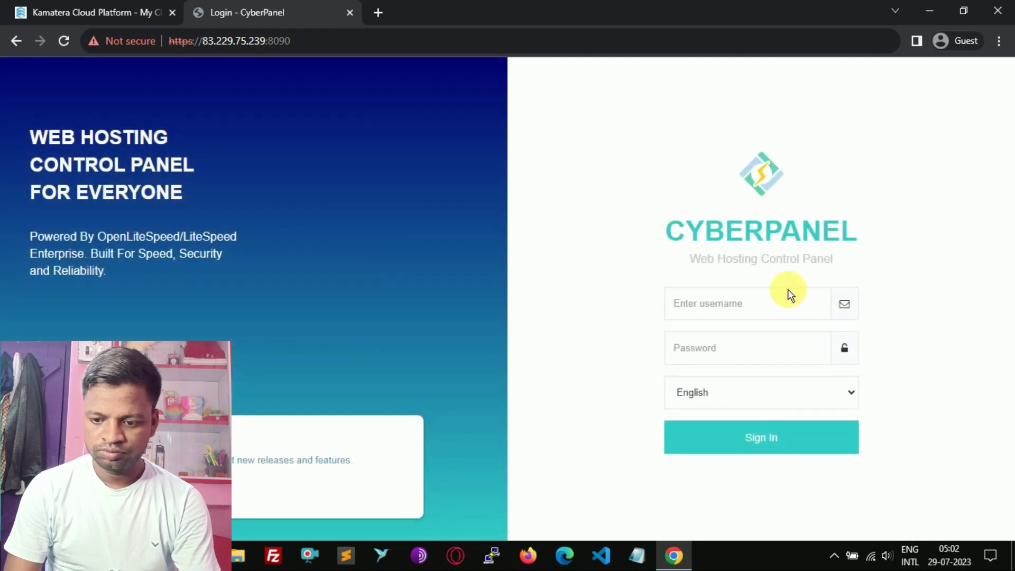
# - Sign in to CyberPanel as admin, then switch to the Cloudflare DNS Records window
pyautogui.click(772, 313)
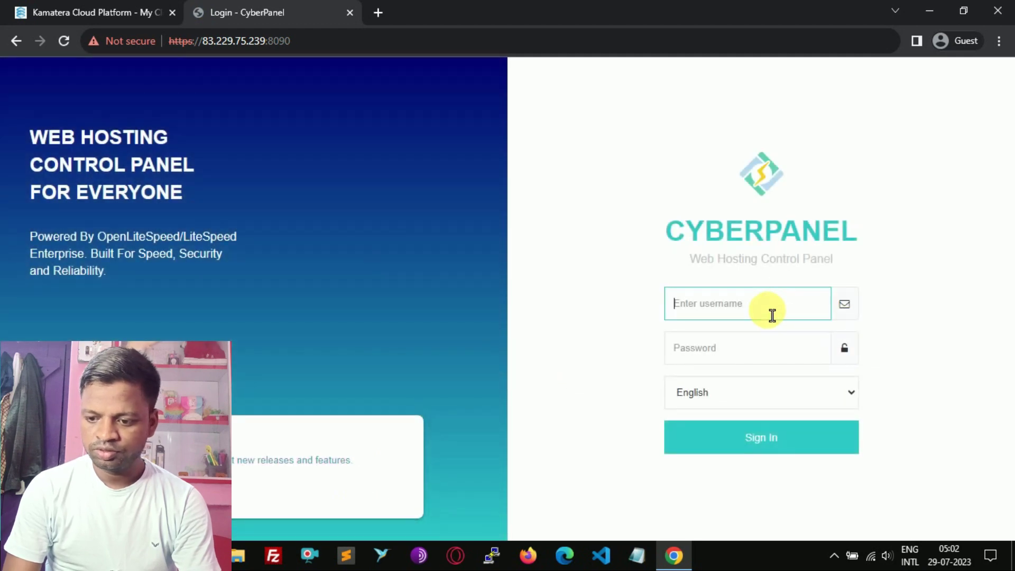
pyautogui.write('admin')
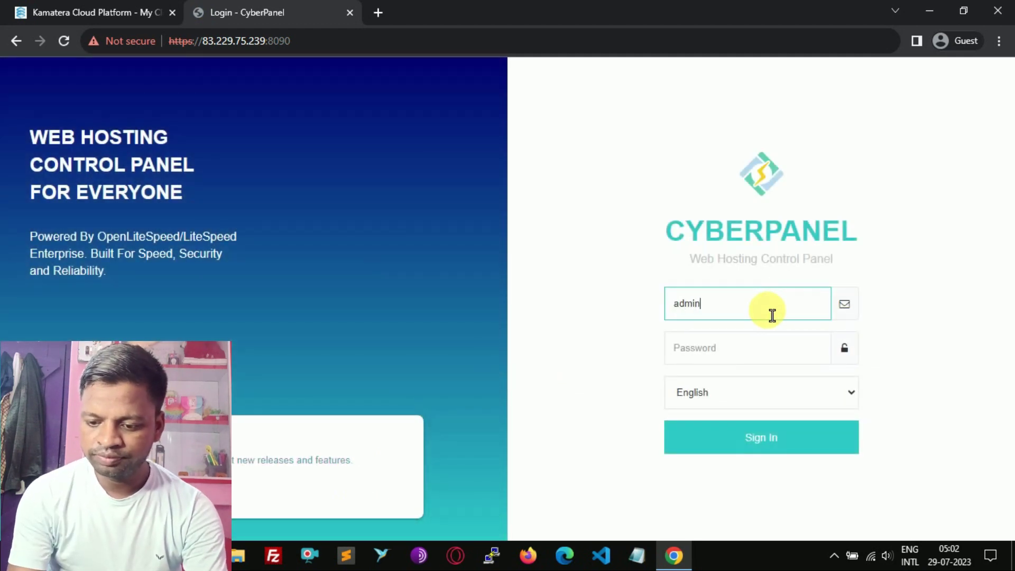
pyautogui.press('Tab')
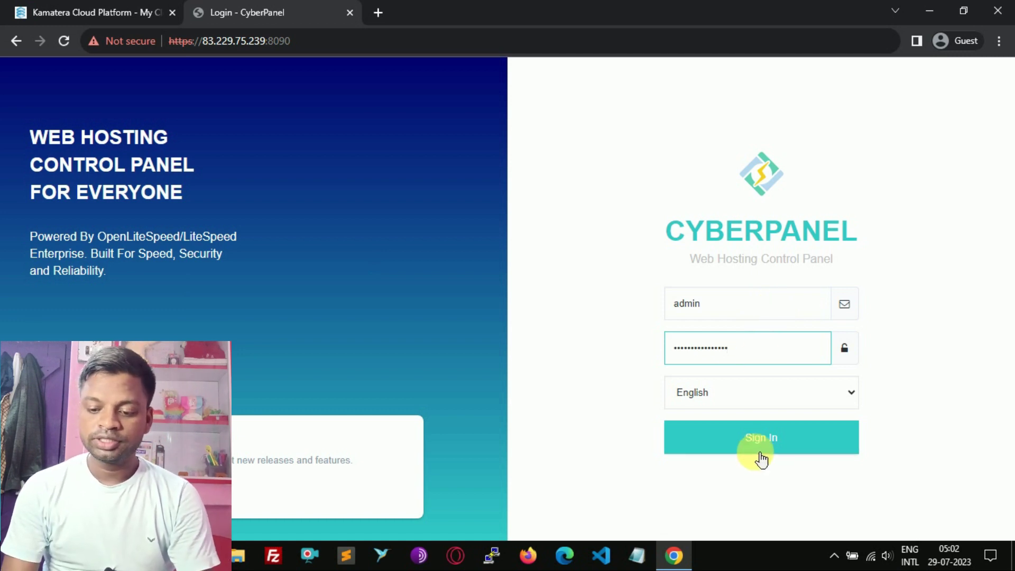
pyautogui.click(758, 460)
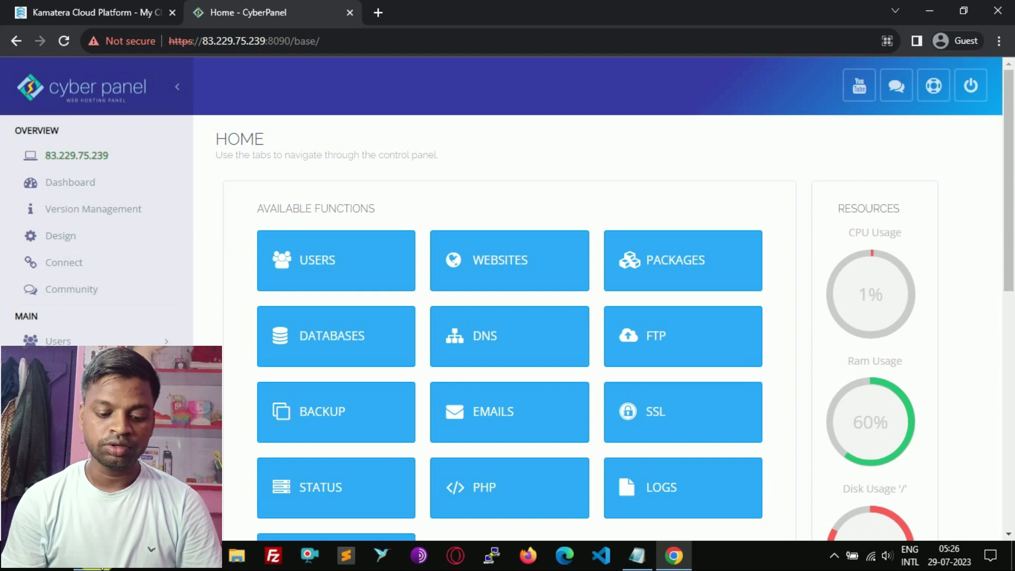
pyautogui.hotkey('alt', 'Tab')
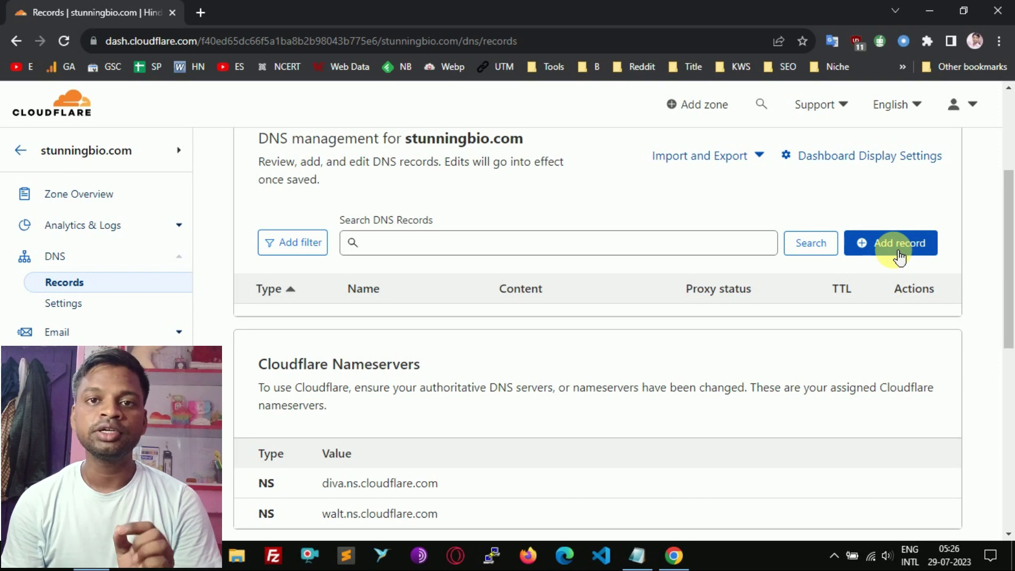
# - Add a DNS-only A record named @ pointing to 83.229.75.239
pyautogui.click(899, 252)
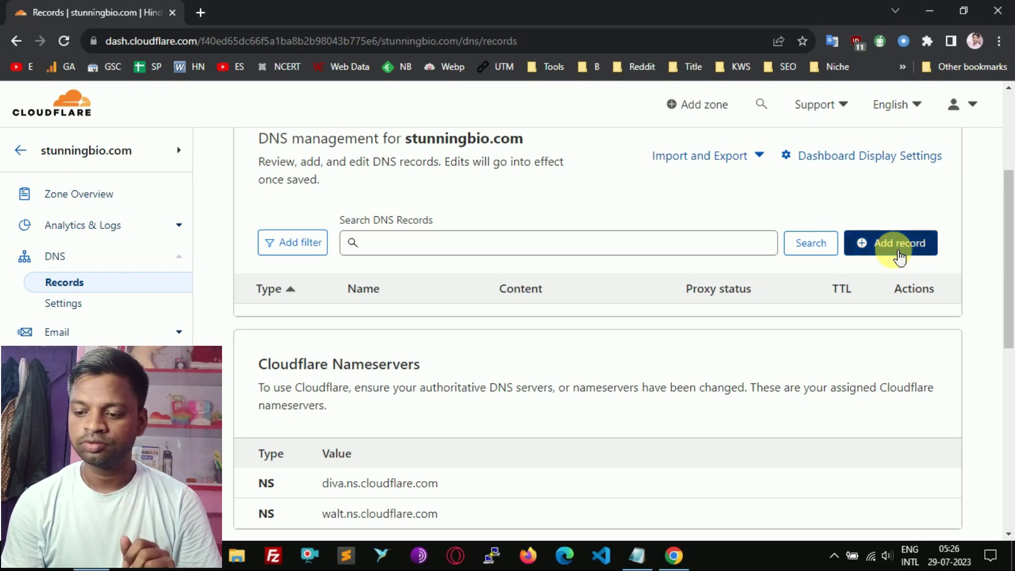
pyautogui.click(345, 342)
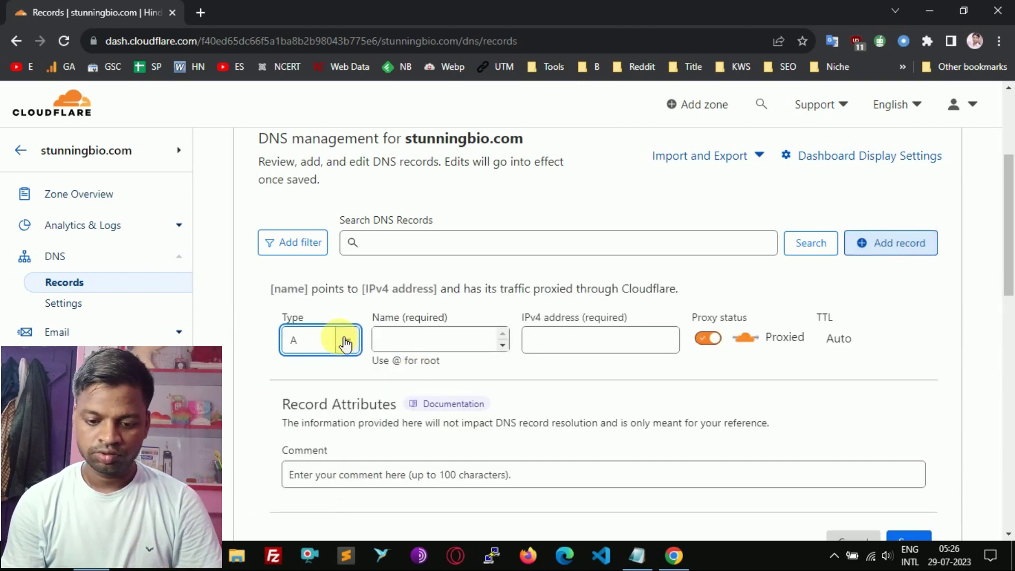
pyautogui.click(420, 342)
pyautogui.write('@')
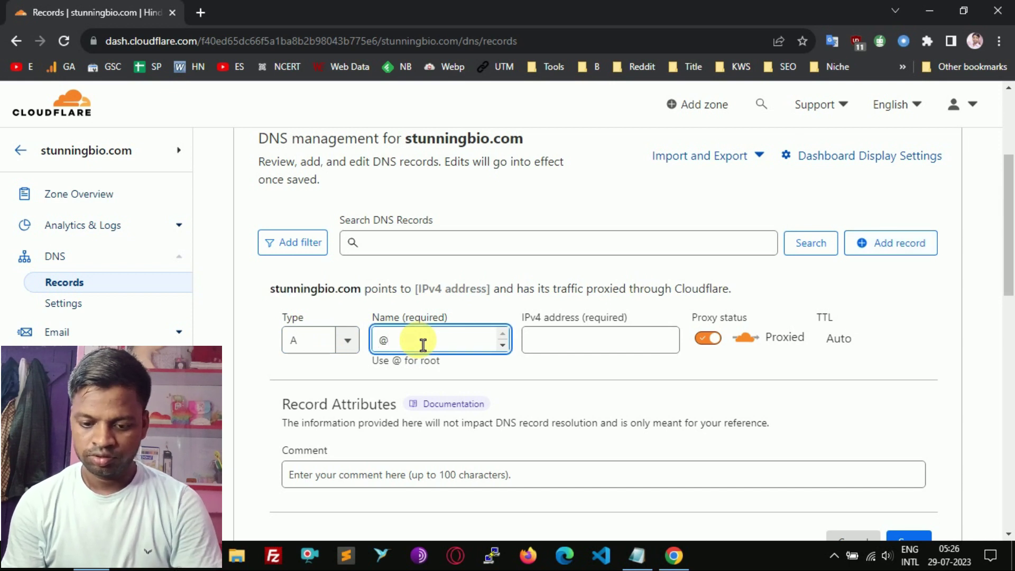
pyautogui.click(579, 353)
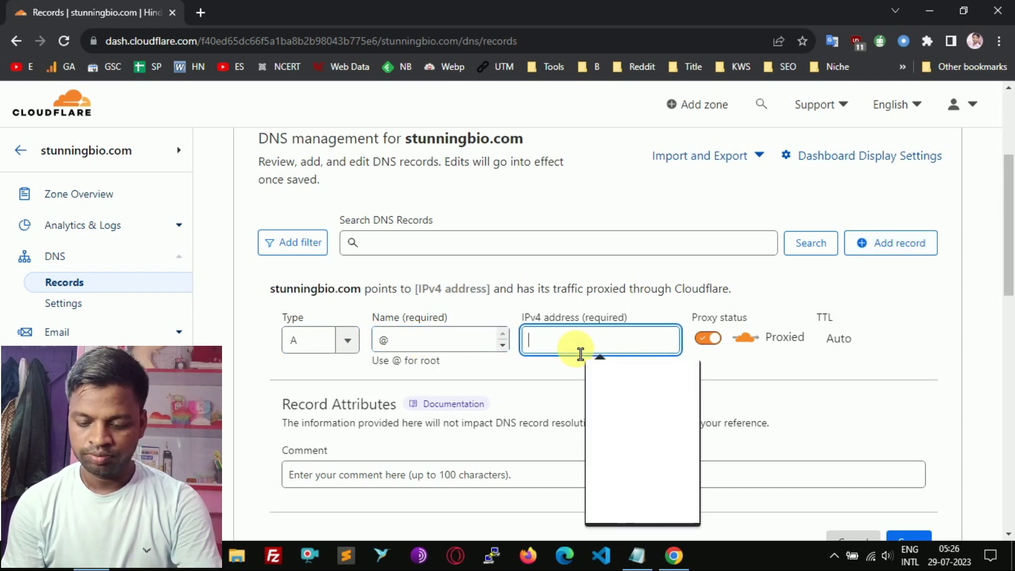
pyautogui.hotkey('ctrl', 'v')
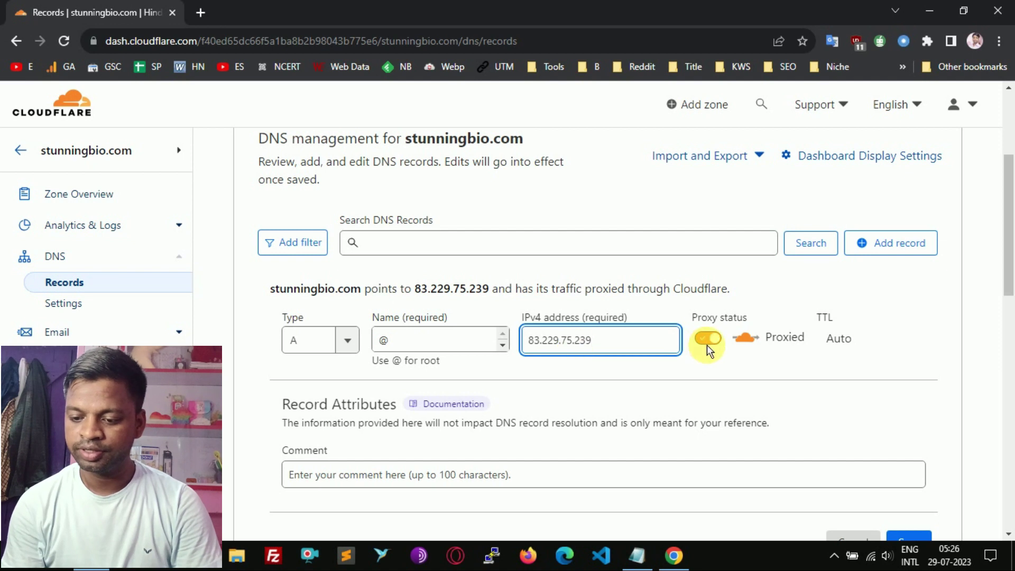
pyautogui.click(716, 343)
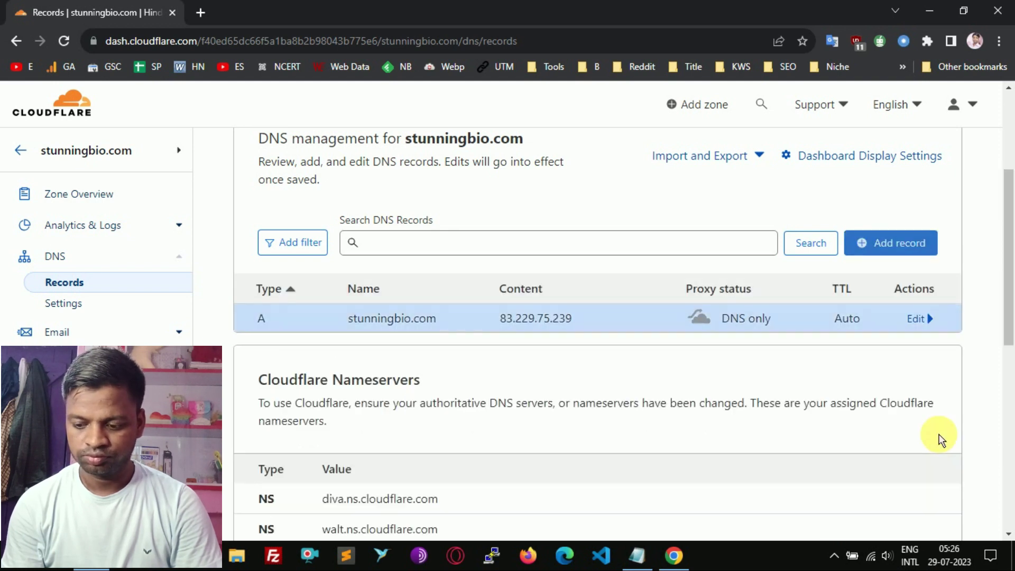
# - Add a DNS-only CNAME record named www with target @ (stunningbio.com)
pyautogui.click(905, 244)
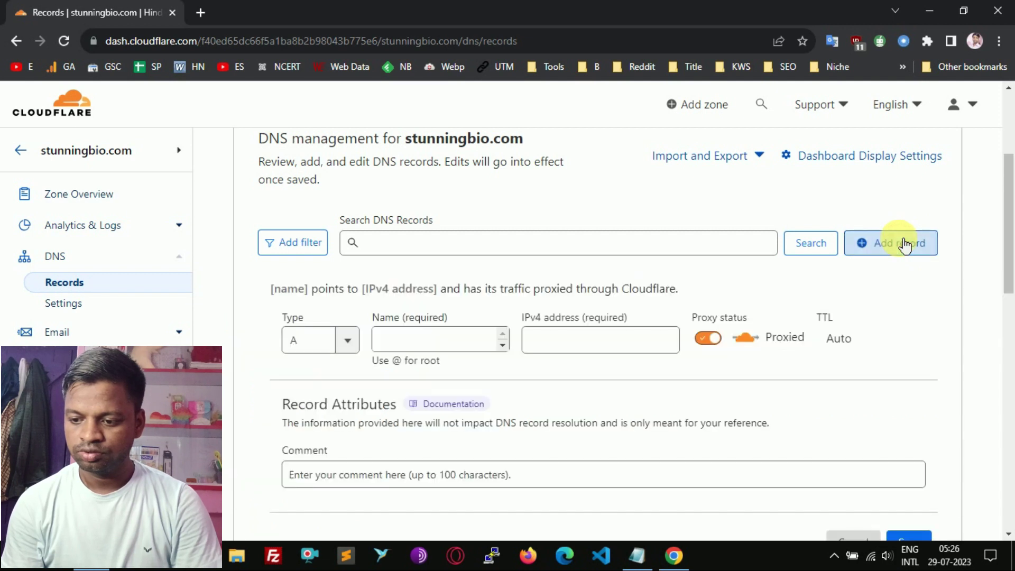
pyautogui.click(346, 341)
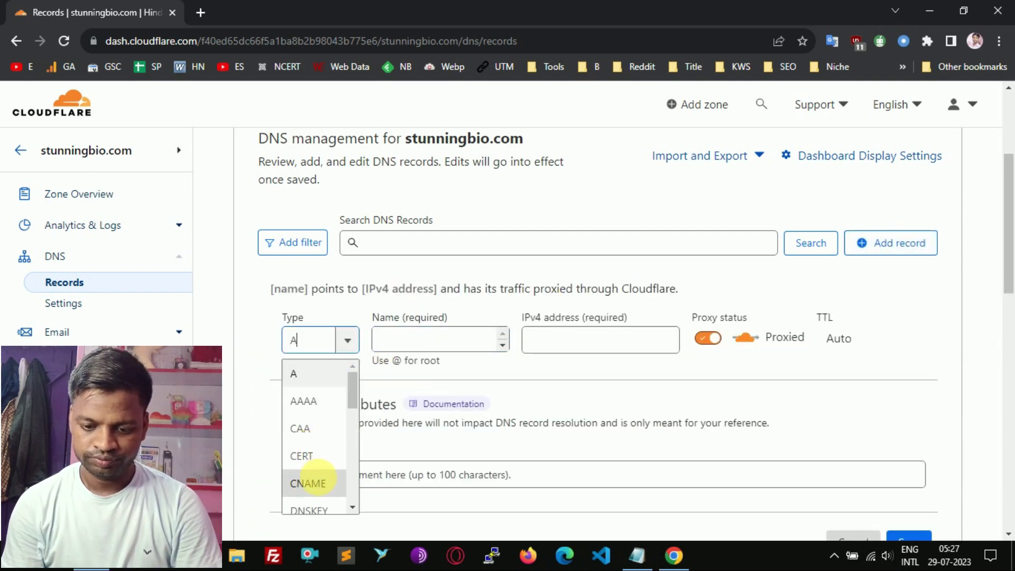
pyautogui.click(322, 483)
pyautogui.click(462, 349)
pyautogui.write('w')
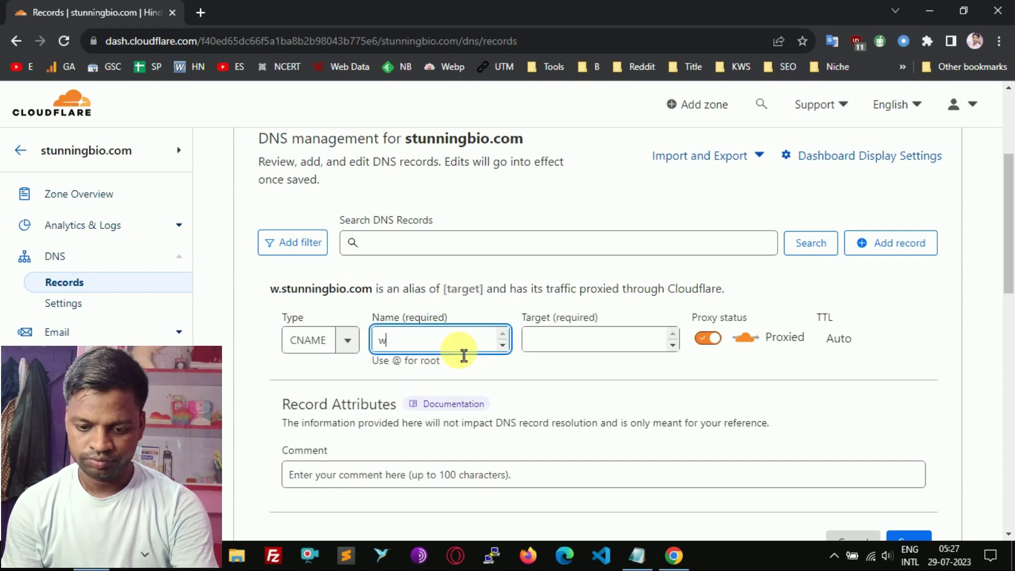
pyautogui.write('ww')
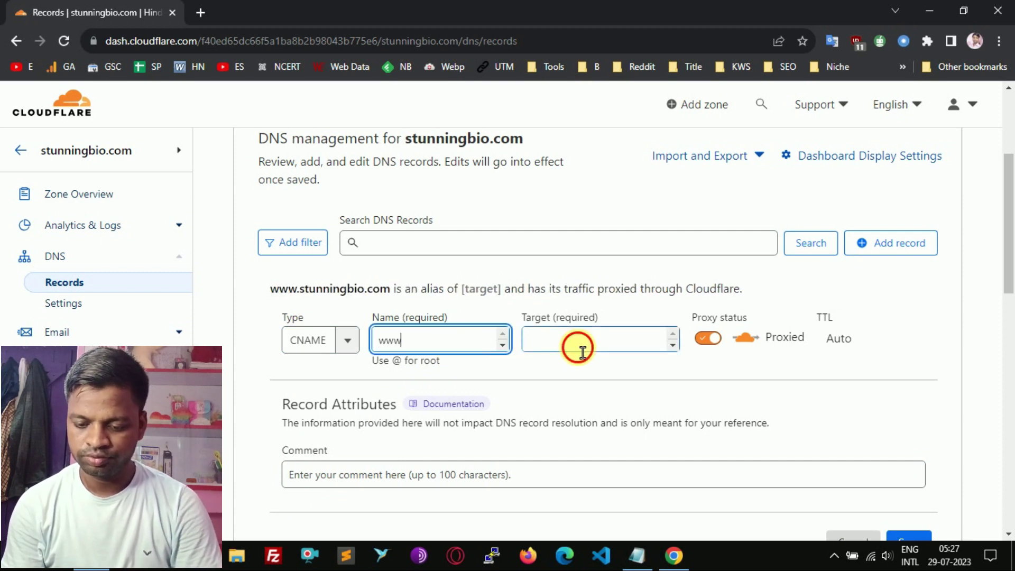
pyautogui.click(581, 352)
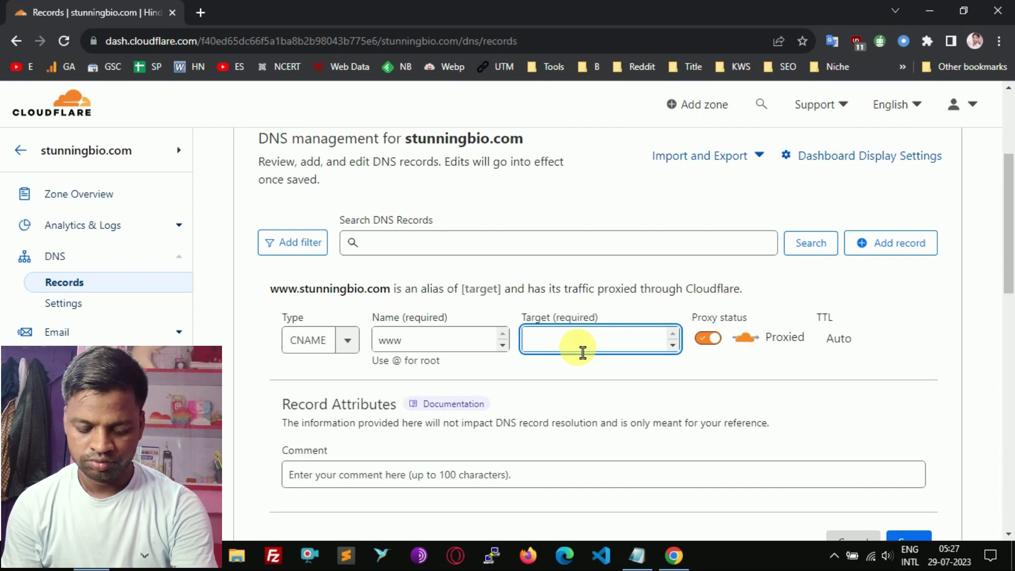
pyautogui.write('@')
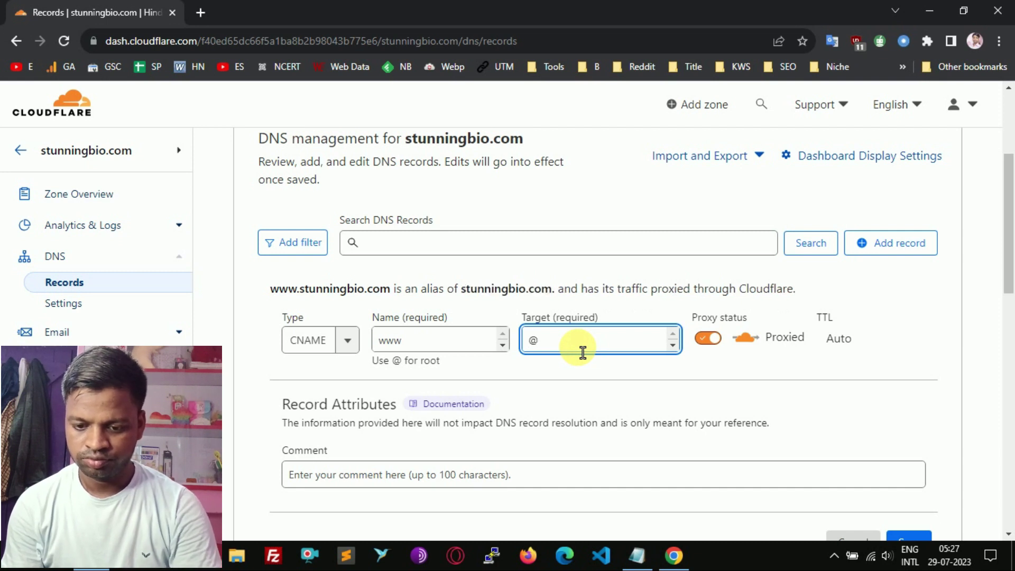
pyautogui.click(711, 340)
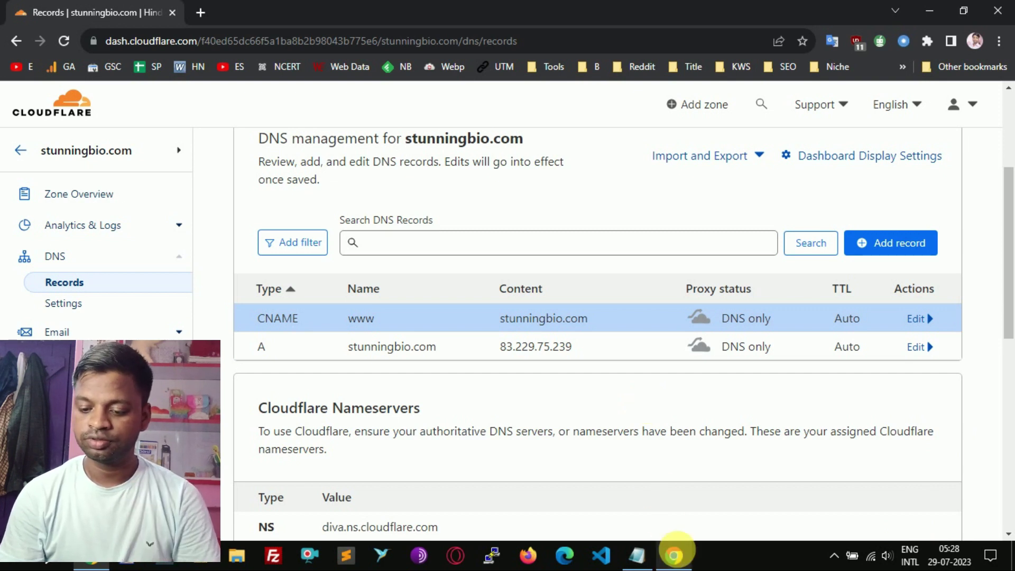
# - Return to the CyberPanel browser window and load dnschecker.org in a new tab
pyautogui.click(674, 556)
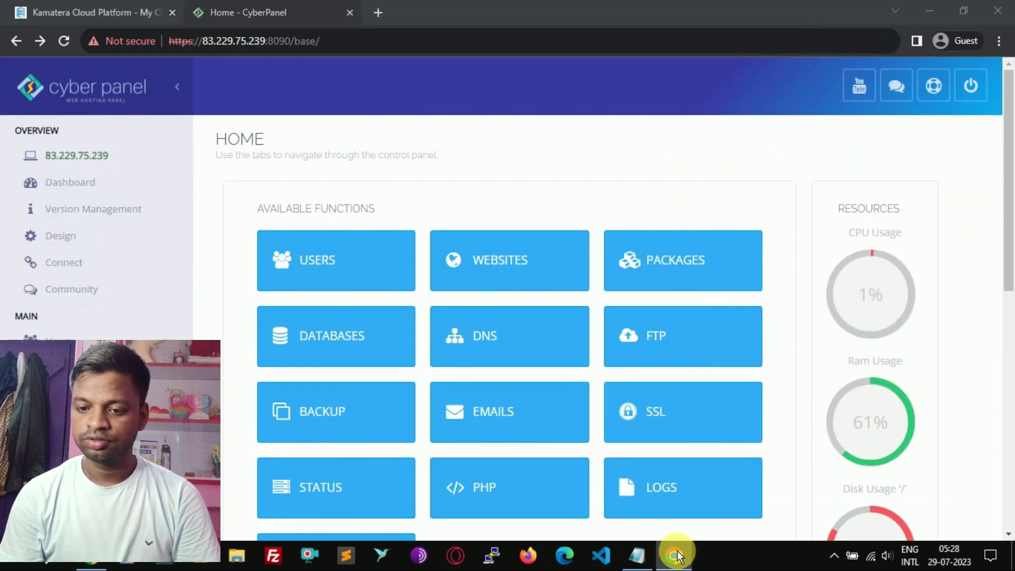
pyautogui.click(379, 11)
pyautogui.write('dnsche')
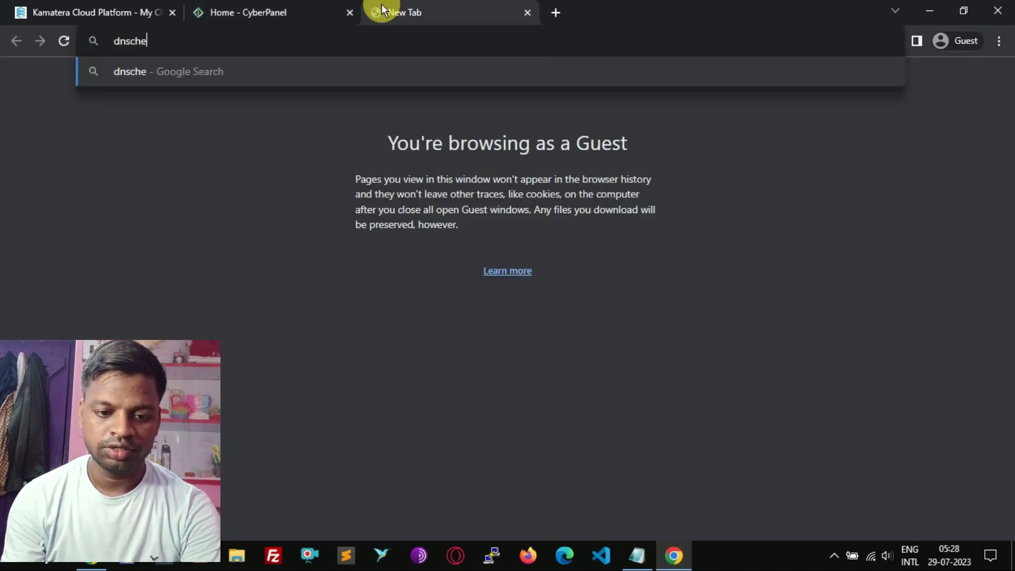
pyautogui.write('cke')
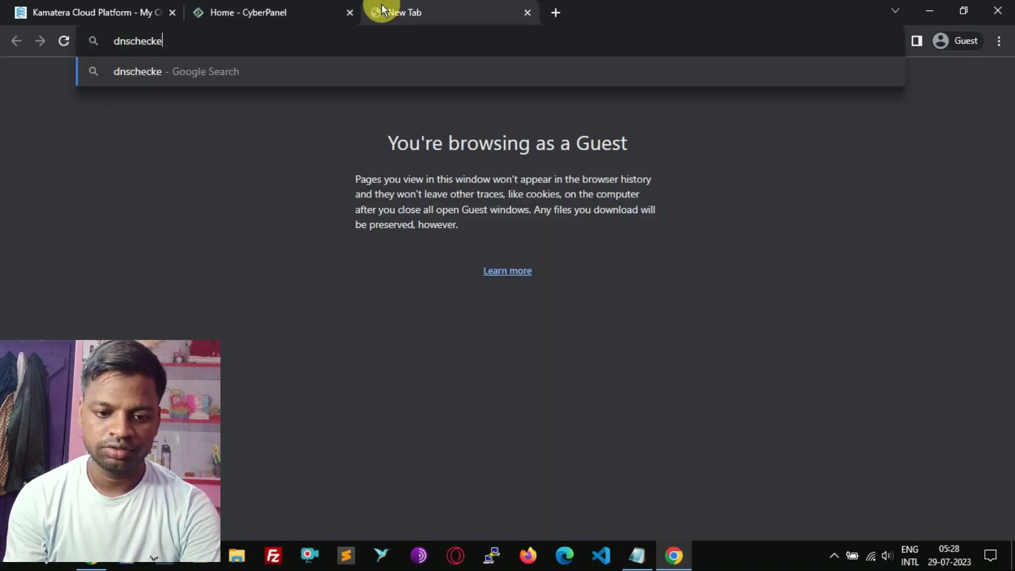
pyautogui.write('.')
pyautogui.write('r')
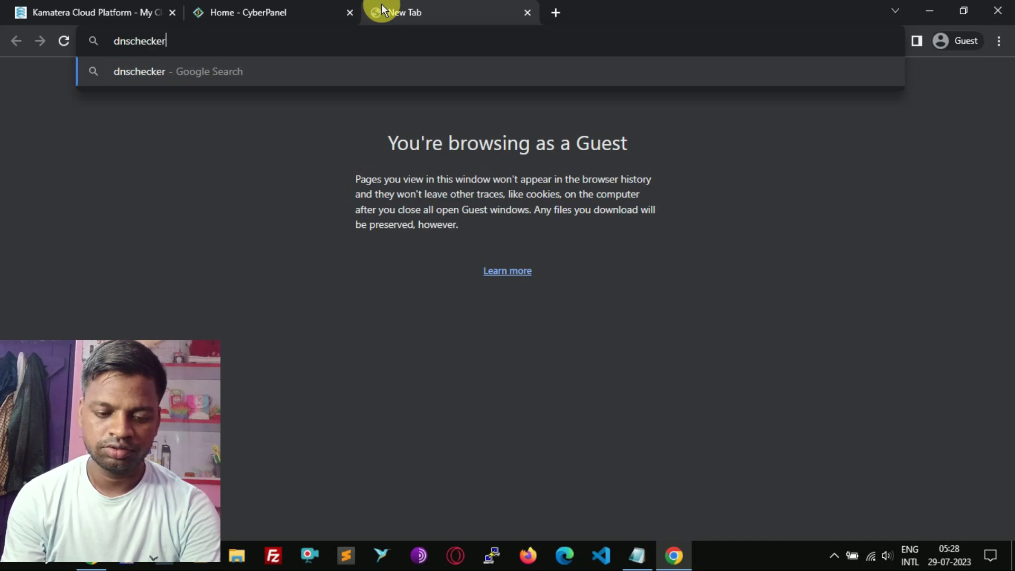
pyautogui.write('org')
pyautogui.press('Return')
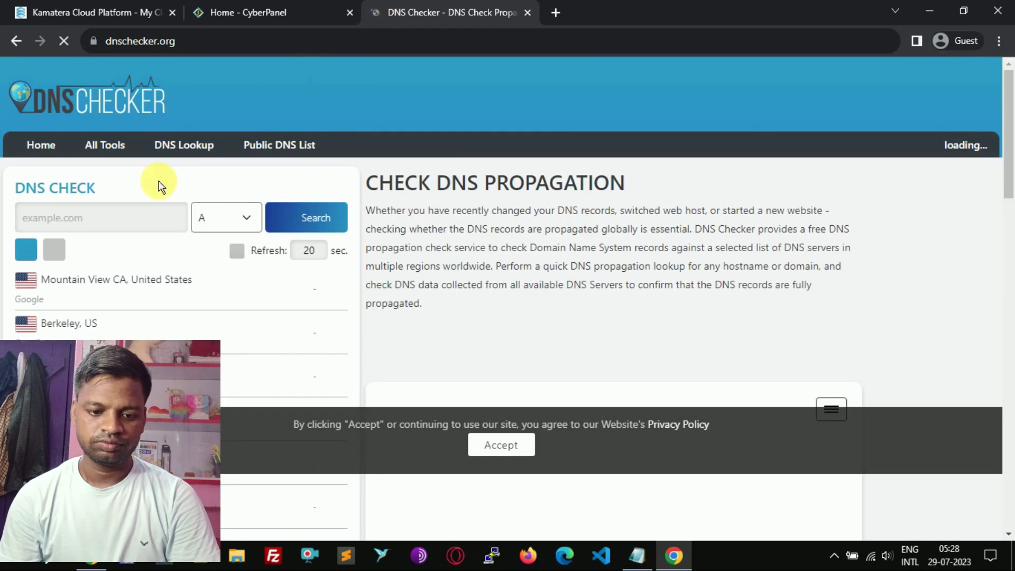
# - Check stunningbio.com's A record propagation, then return to the CyberPanel Home tab
pyautogui.click(112, 224)
pyautogui.write('stunningbio.com')
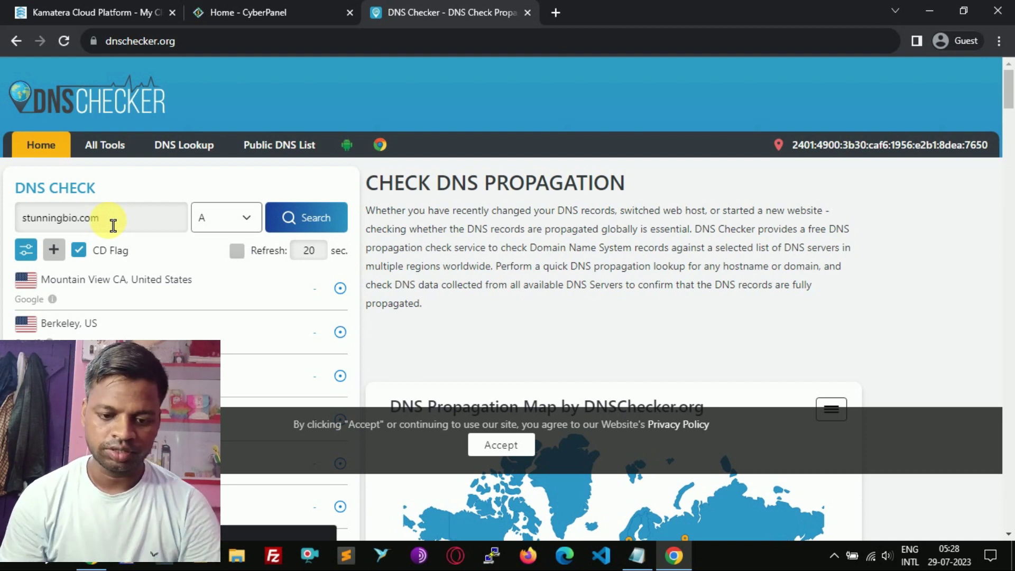
pyautogui.click(297, 217)
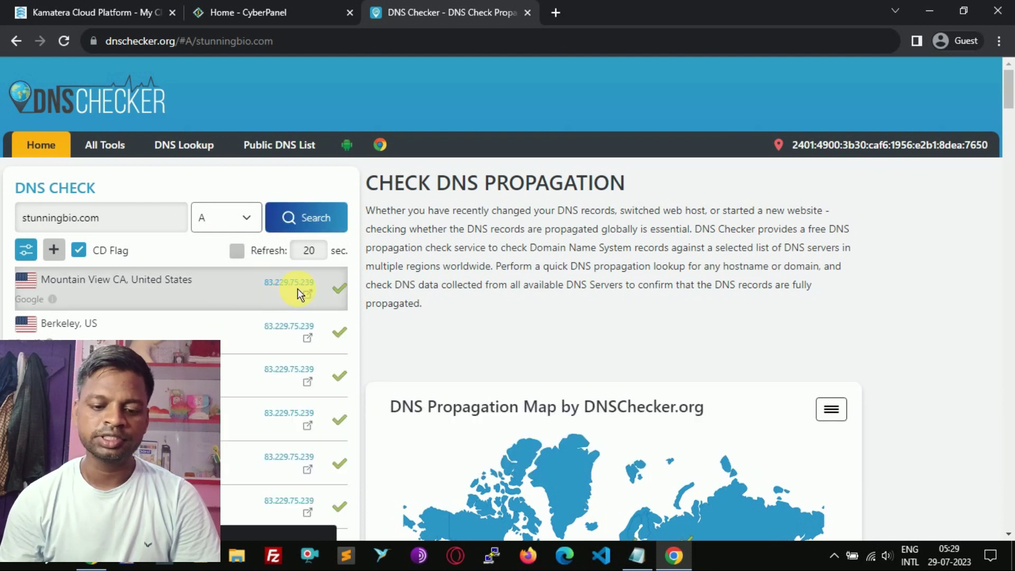
pyautogui.scroll(-1, 300, 295)
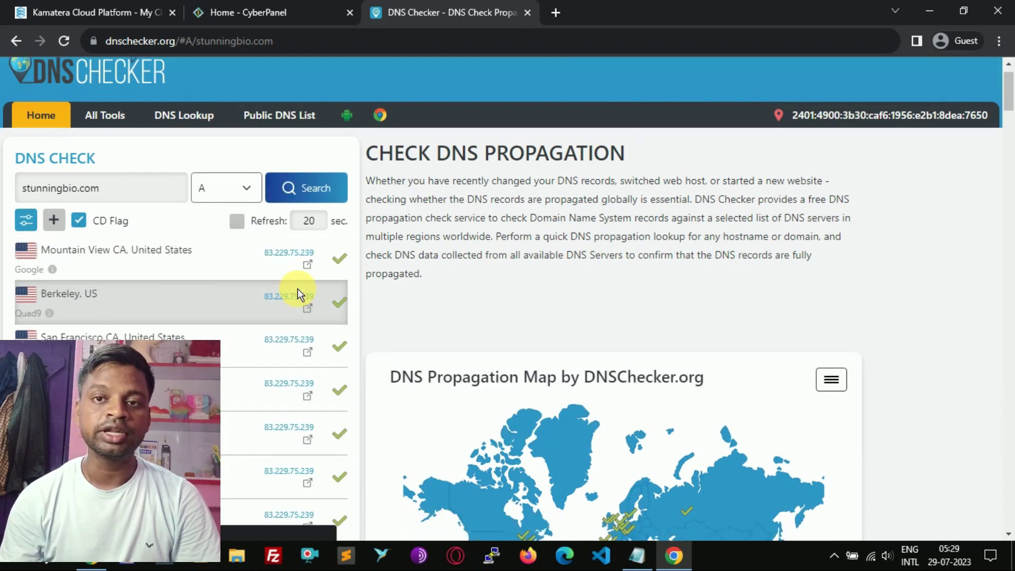
pyautogui.scroll(-1, 300, 294)
pyautogui.scroll(-1, 300, 295)
pyautogui.scroll(-1, 300, 294)
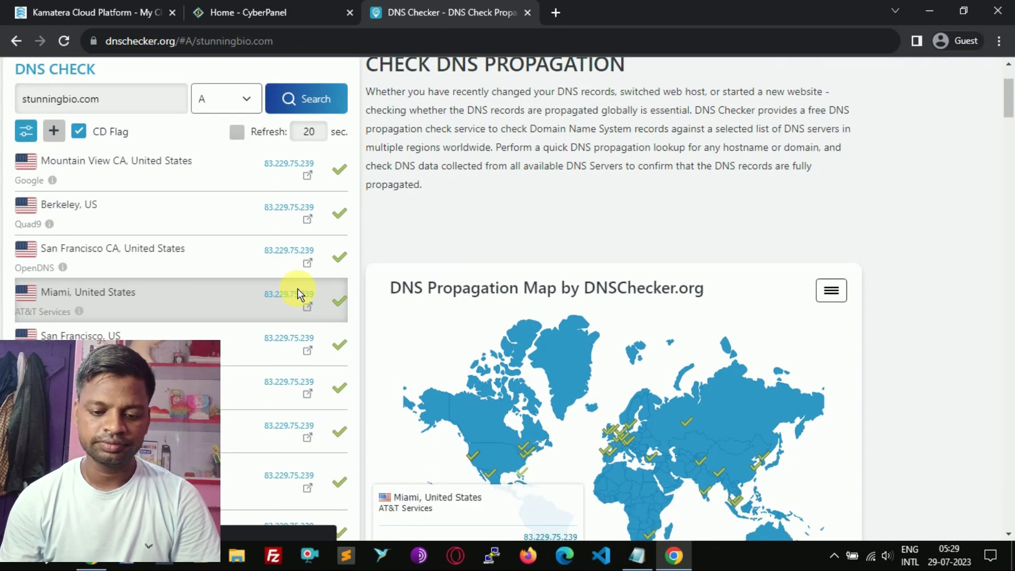
pyautogui.scroll(-2, 300, 295)
pyautogui.scroll(1, 300, 294)
pyautogui.scroll(2, 300, 294)
pyautogui.scroll(-1, 301, 295)
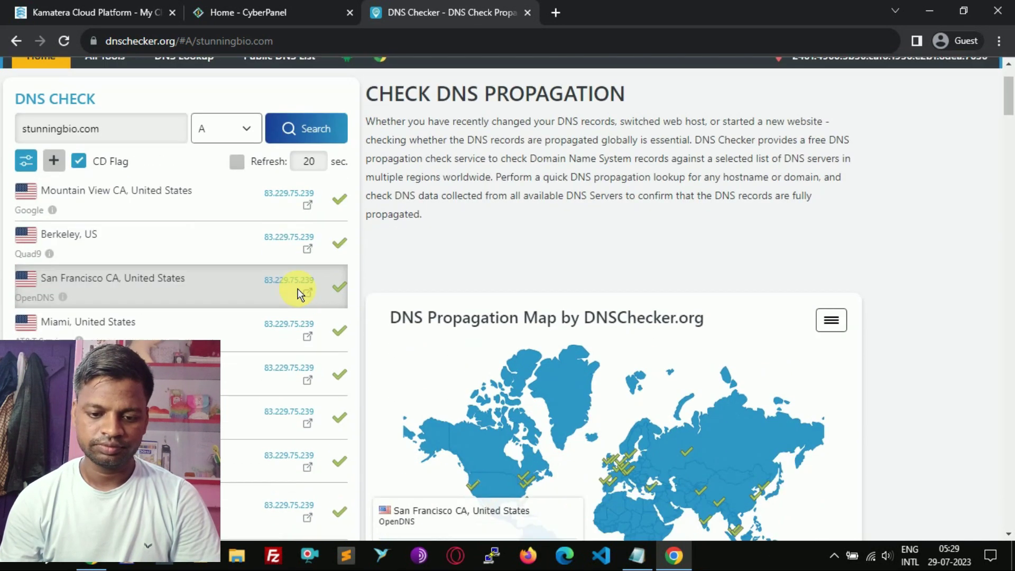
pyautogui.scroll(-3, 300, 294)
pyautogui.scroll(-1, 300, 294)
pyautogui.scroll(-5, 300, 295)
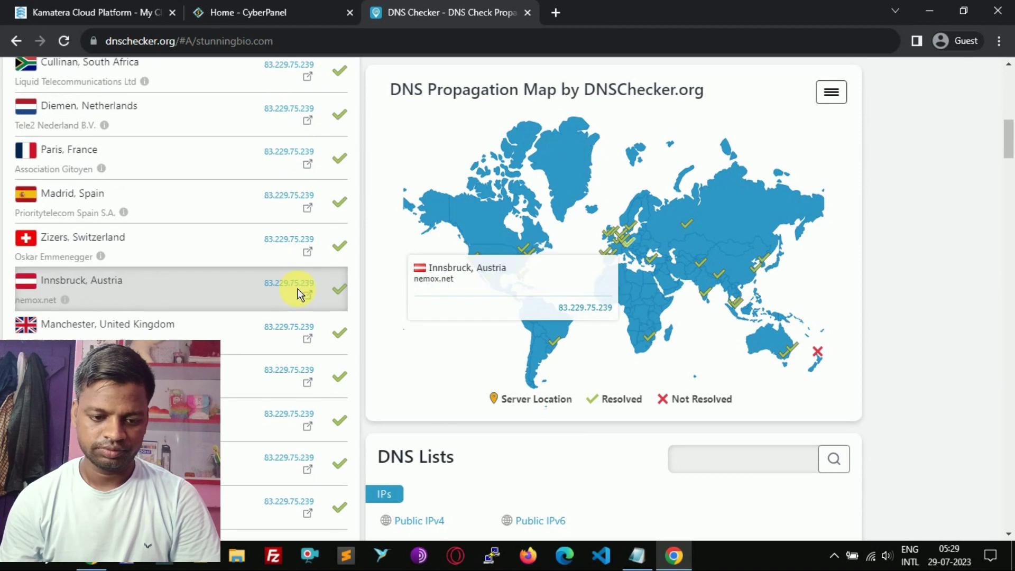
pyautogui.scroll(1, 298, 293)
pyautogui.scroll(10, 297, 294)
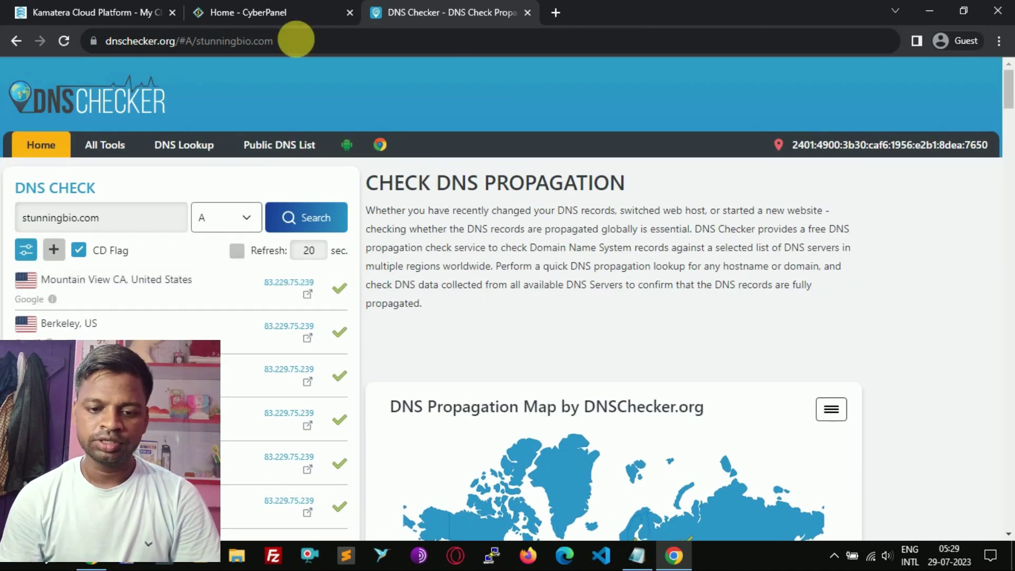
pyautogui.click(287, 11)
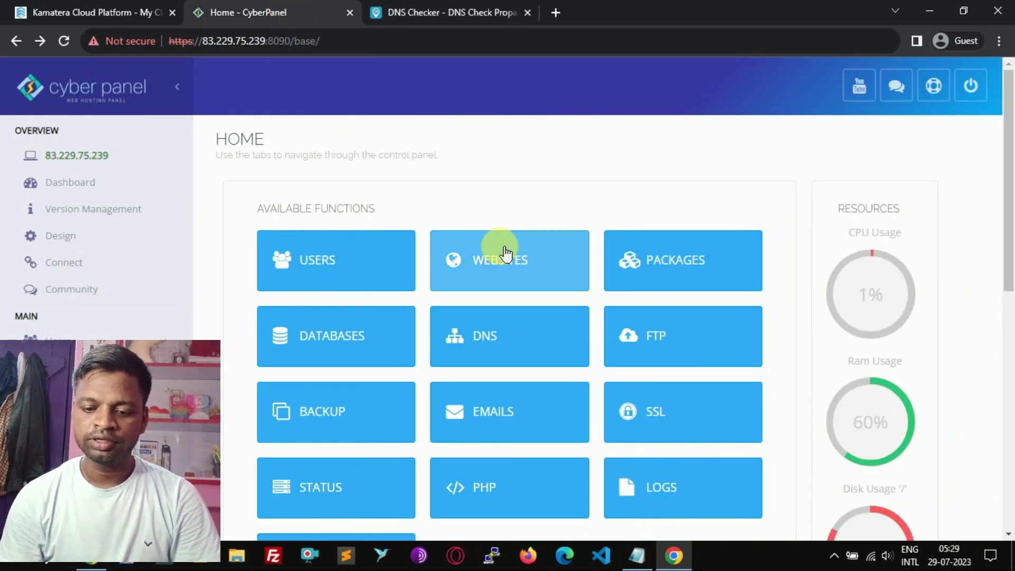
# - Start a new website in CyberPanel with the Default package and admin as owner
pyautogui.click(495, 272)
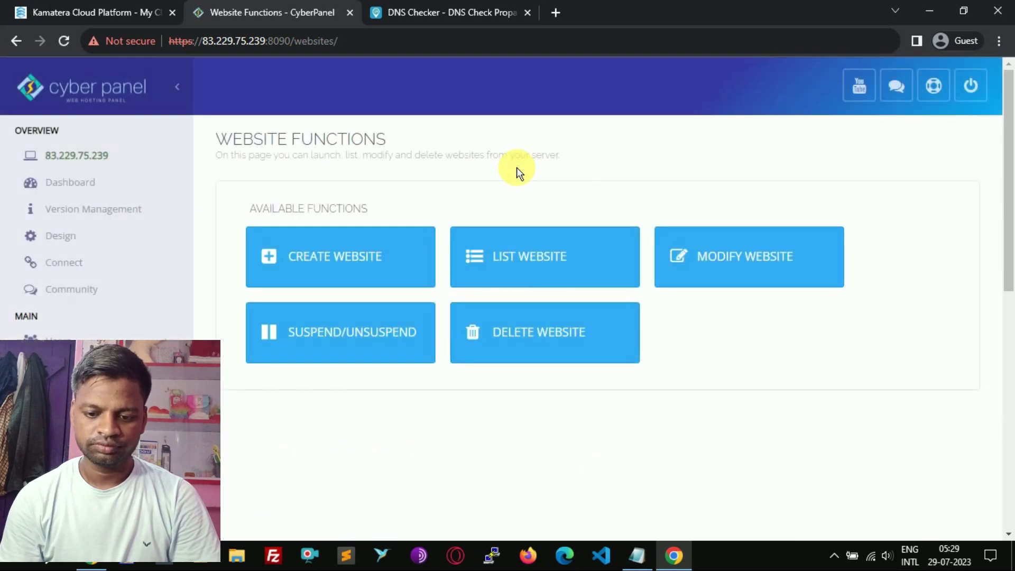
pyautogui.click(374, 270)
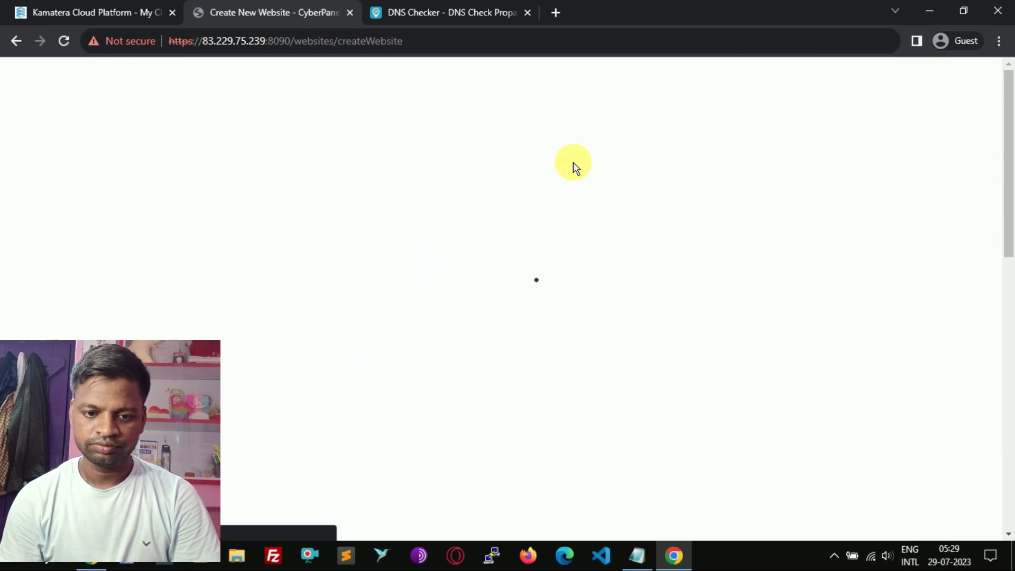
pyautogui.click(544, 266)
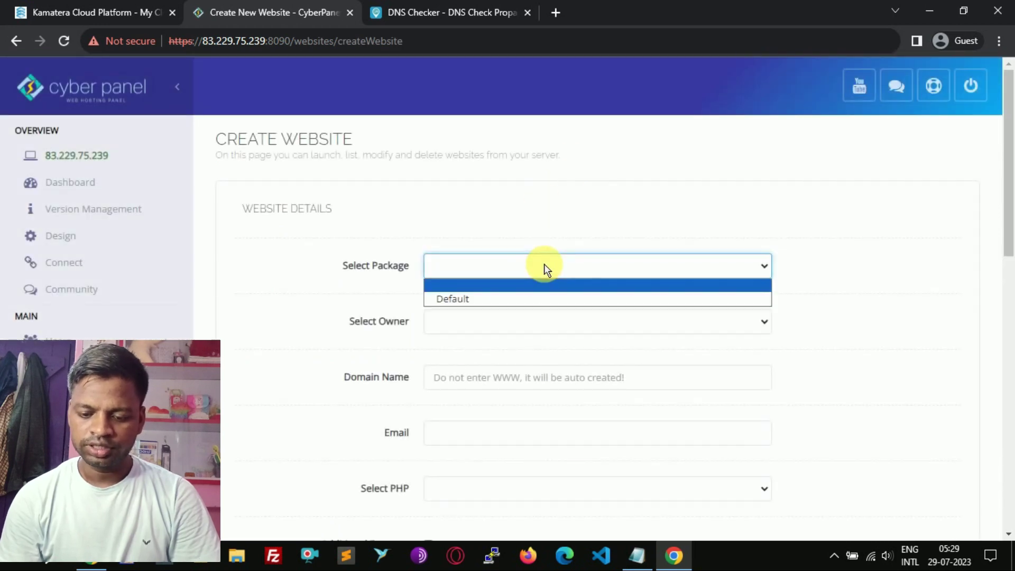
pyautogui.click(522, 301)
pyautogui.click(528, 321)
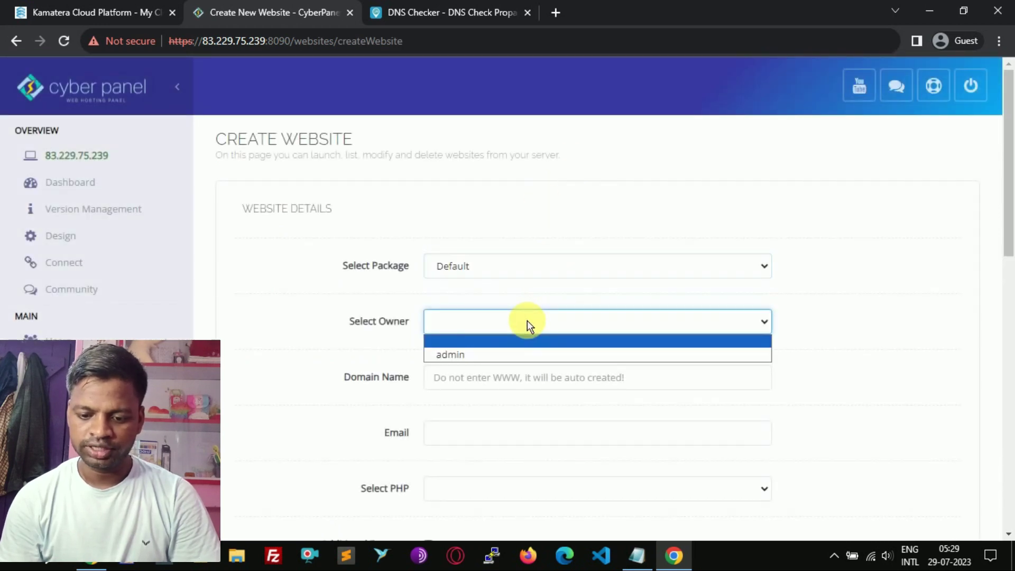
pyautogui.click(528, 356)
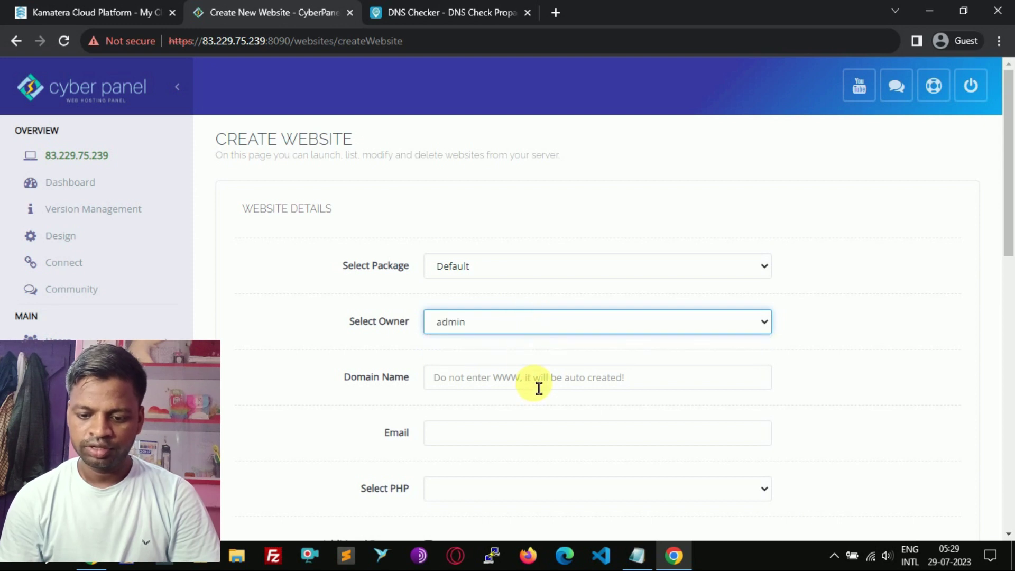
# - Enter domain stunningbio.com and contact email, choose PHP 8.0, enable SSL, and create it
pyautogui.click(539, 388)
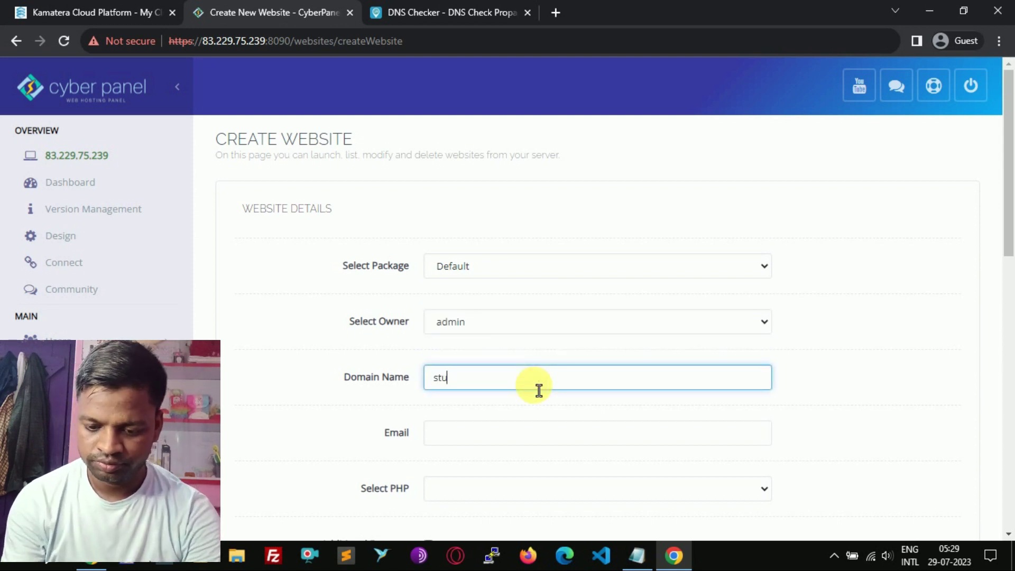
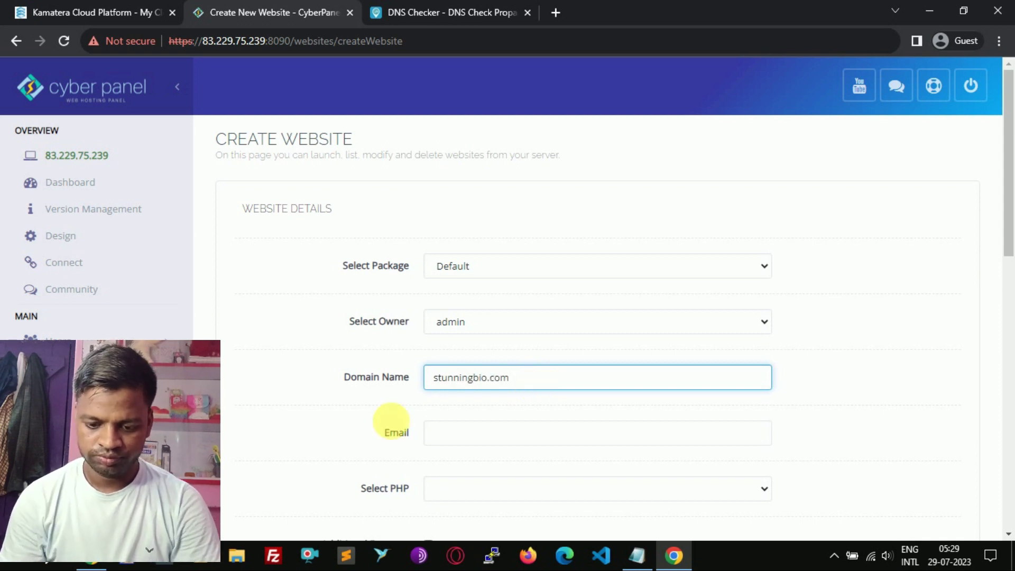
pyautogui.click(299, 440)
pyautogui.scroll(-1, 300, 441)
pyautogui.scroll(-1, 299, 441)
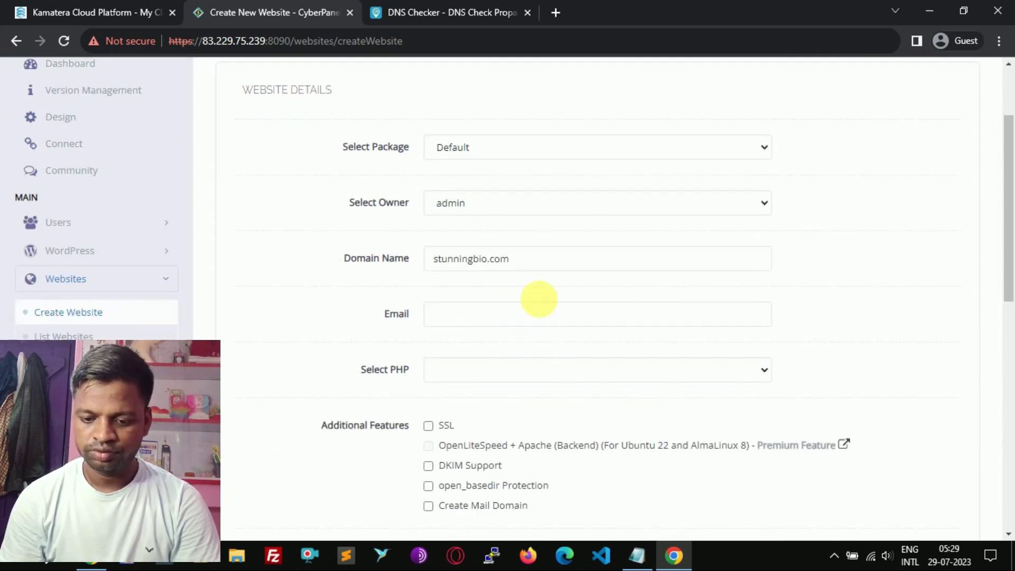
pyautogui.click(549, 318)
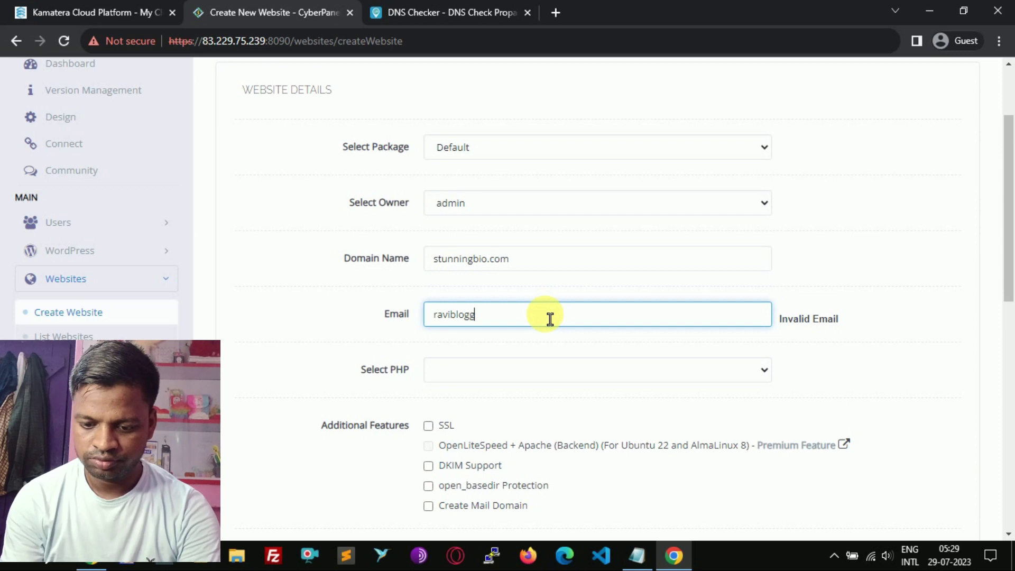
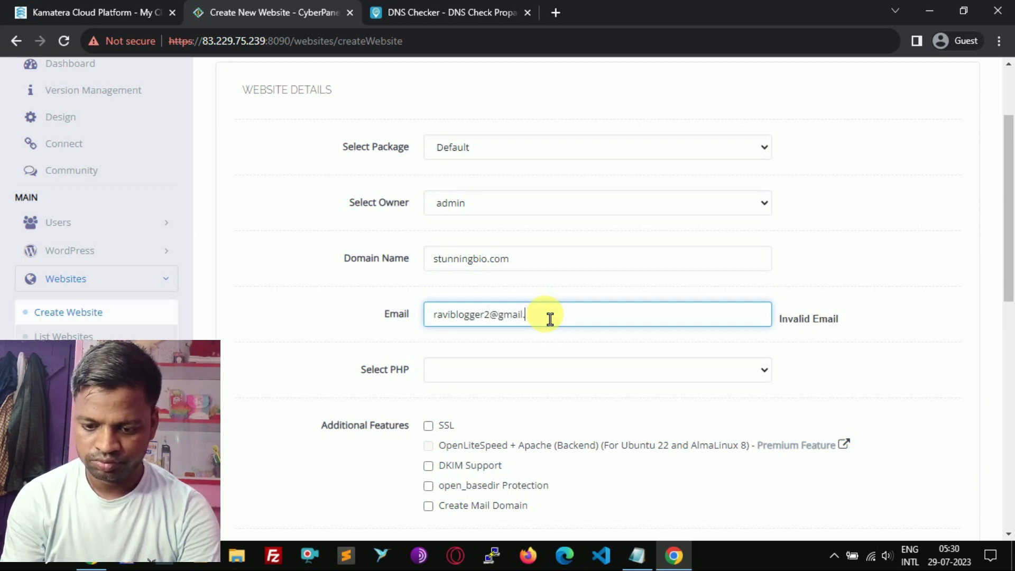
pyautogui.click(517, 370)
pyautogui.click(500, 445)
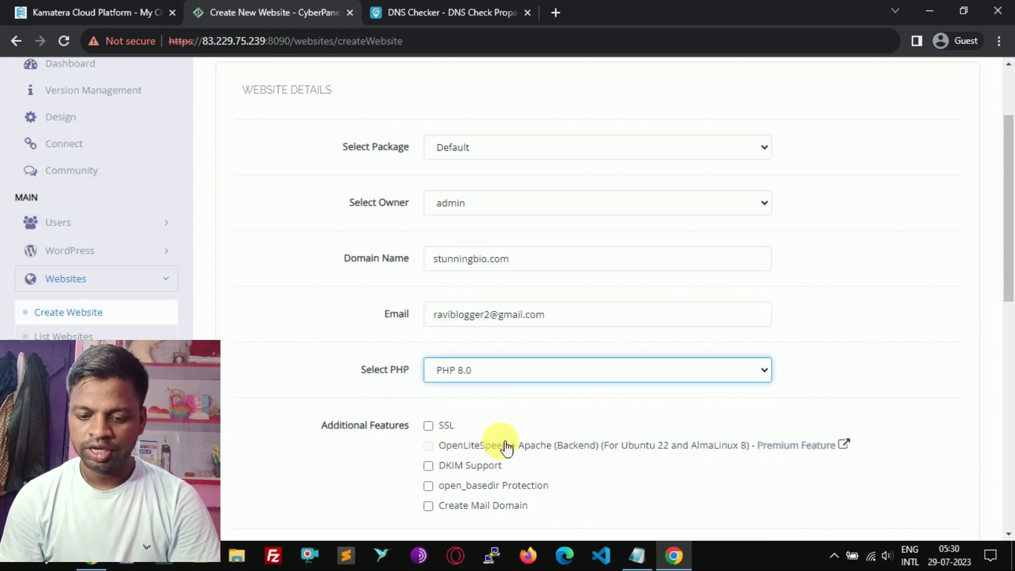
pyautogui.scroll(-1, 311, 399)
pyautogui.scroll(-1, 311, 399)
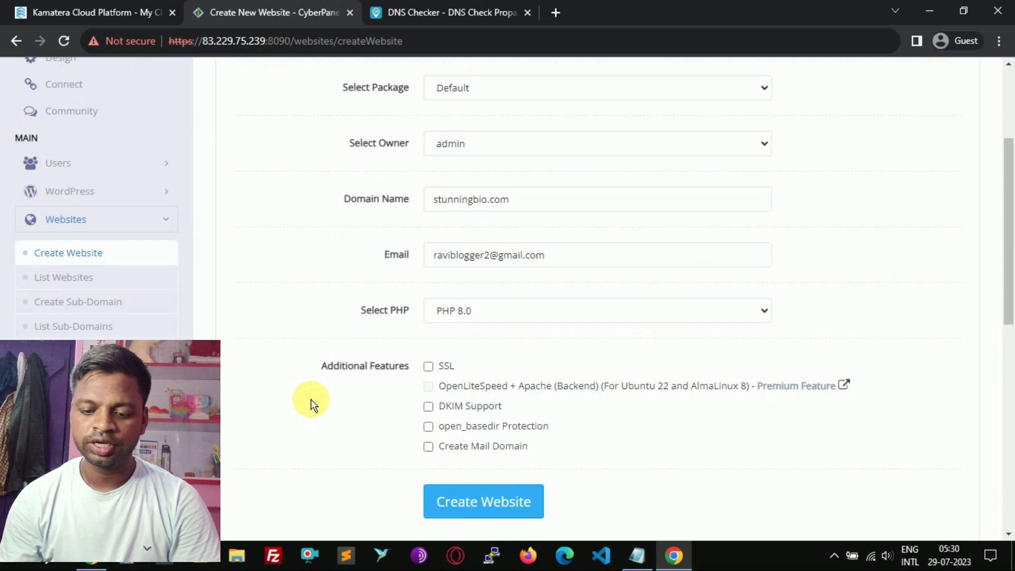
pyautogui.click(429, 366)
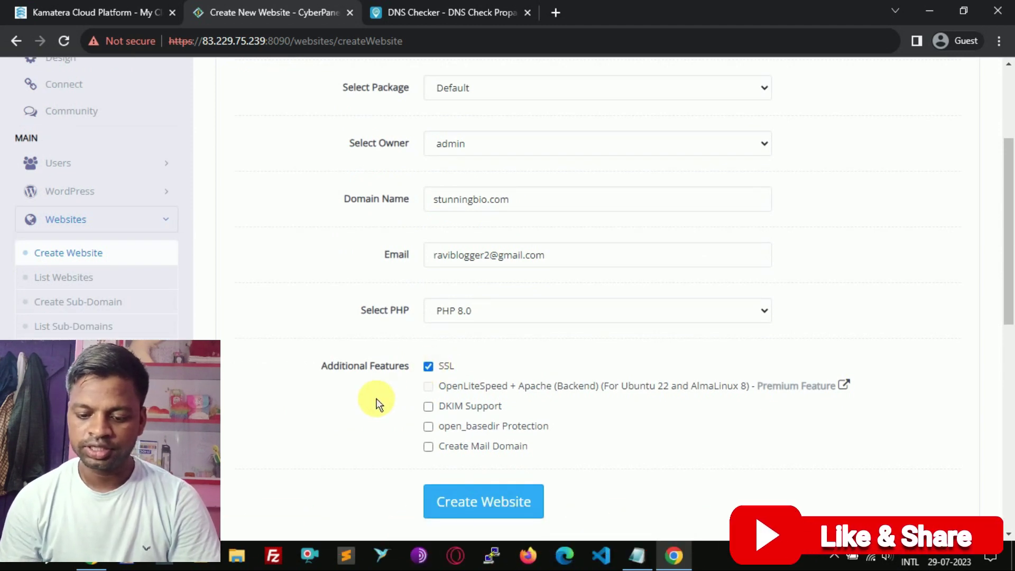
pyautogui.click(476, 502)
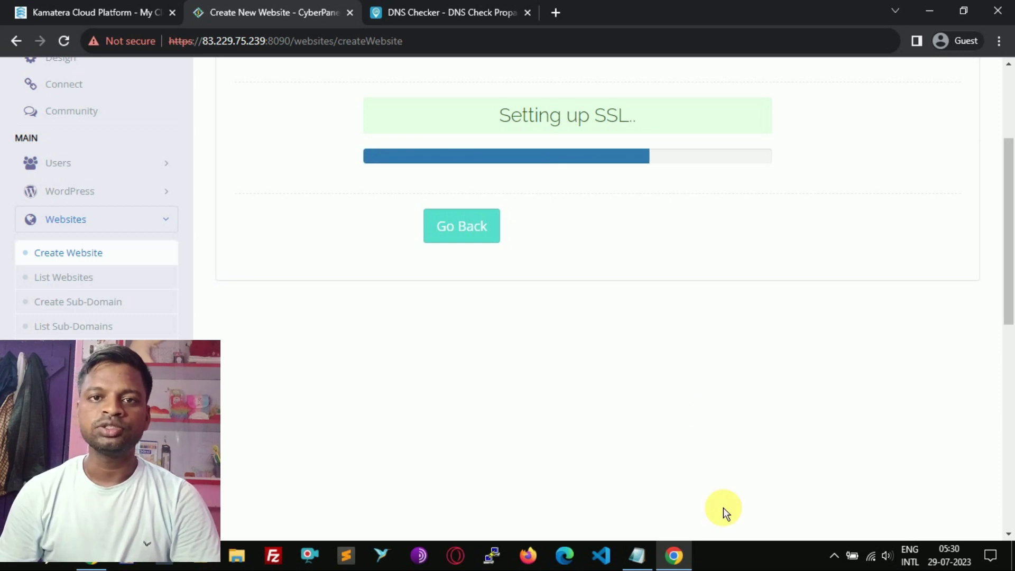
# - From List Websites, manage stunningbio.com and launch its WP + LSCache installer
pyautogui.click(106, 308)
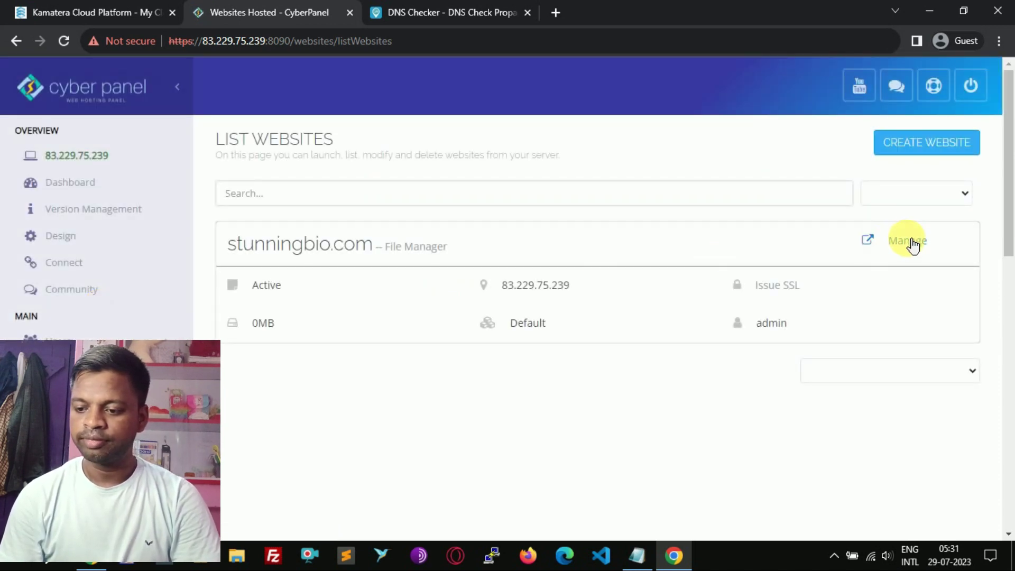
pyautogui.click(906, 240)
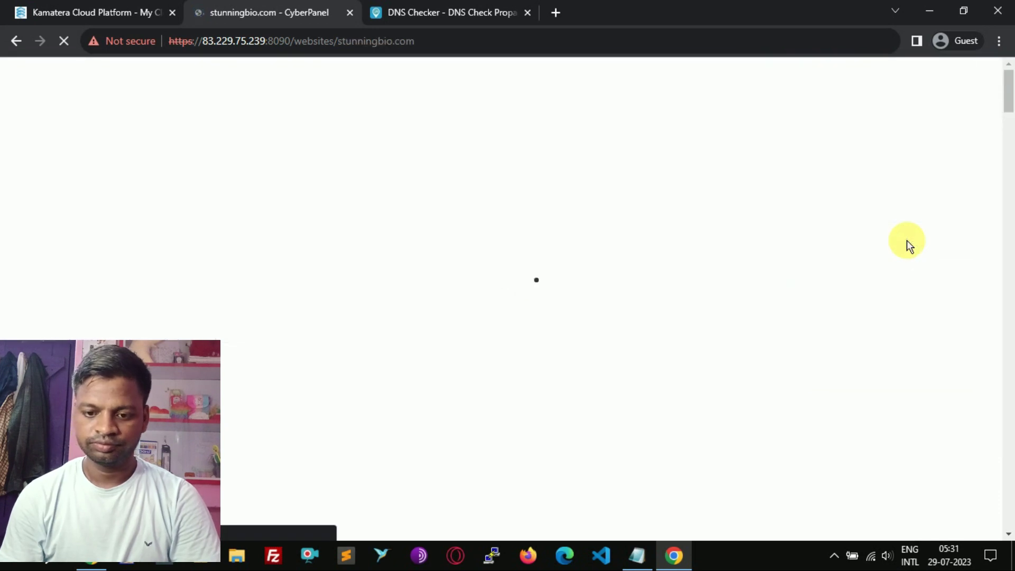
pyautogui.scroll(-1, 759, 276)
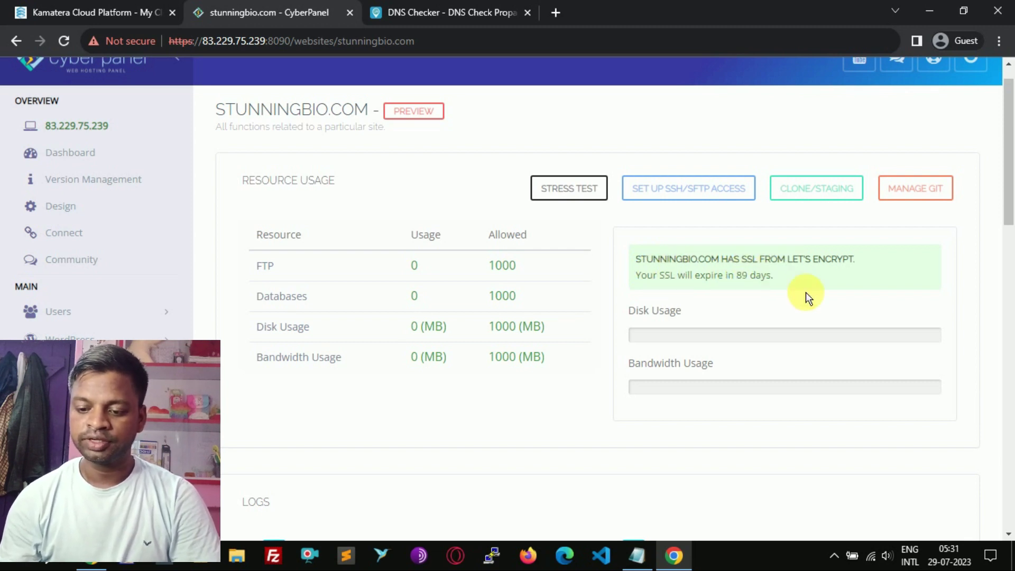
pyautogui.scroll(-1, 806, 291)
pyautogui.scroll(-1, 805, 294)
pyautogui.scroll(-1, 806, 294)
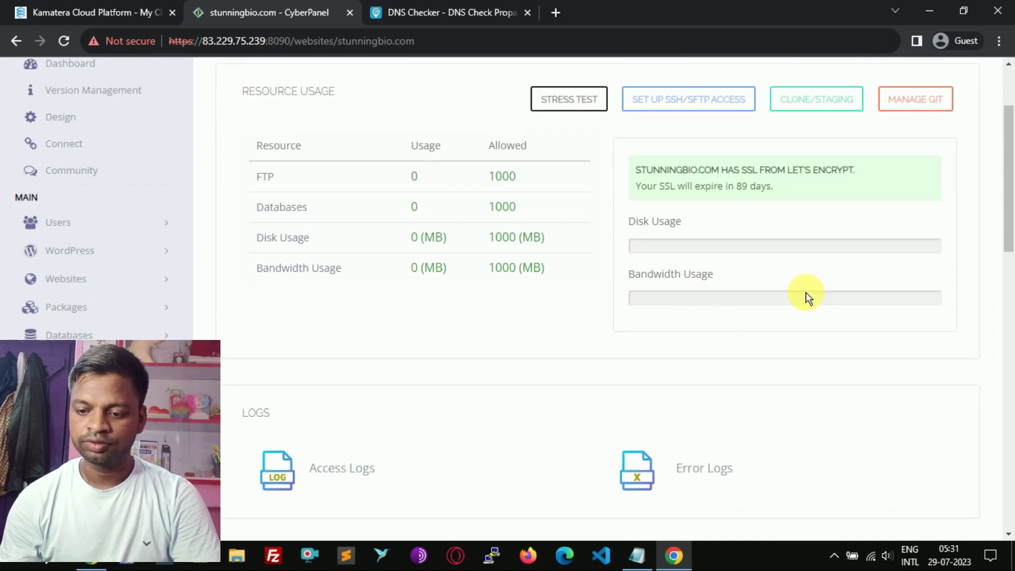
pyautogui.scroll(-1, 806, 292)
pyautogui.scroll(-2, 805, 291)
pyautogui.scroll(-5, 806, 292)
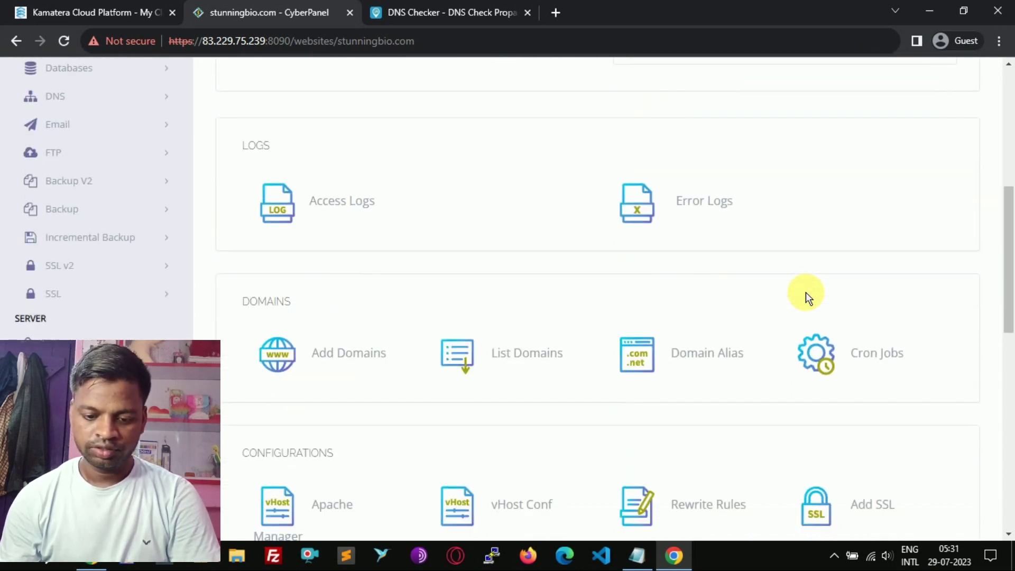
pyautogui.scroll(-3, 807, 292)
pyautogui.scroll(-4, 807, 292)
pyautogui.scroll(-2, 806, 292)
pyautogui.scroll(-2, 807, 292)
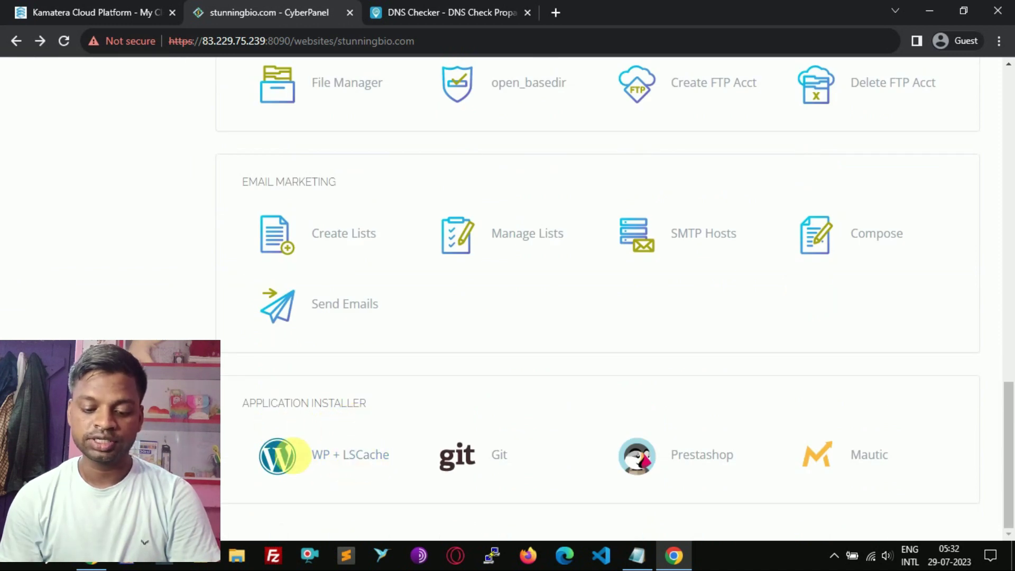
pyautogui.click(279, 465)
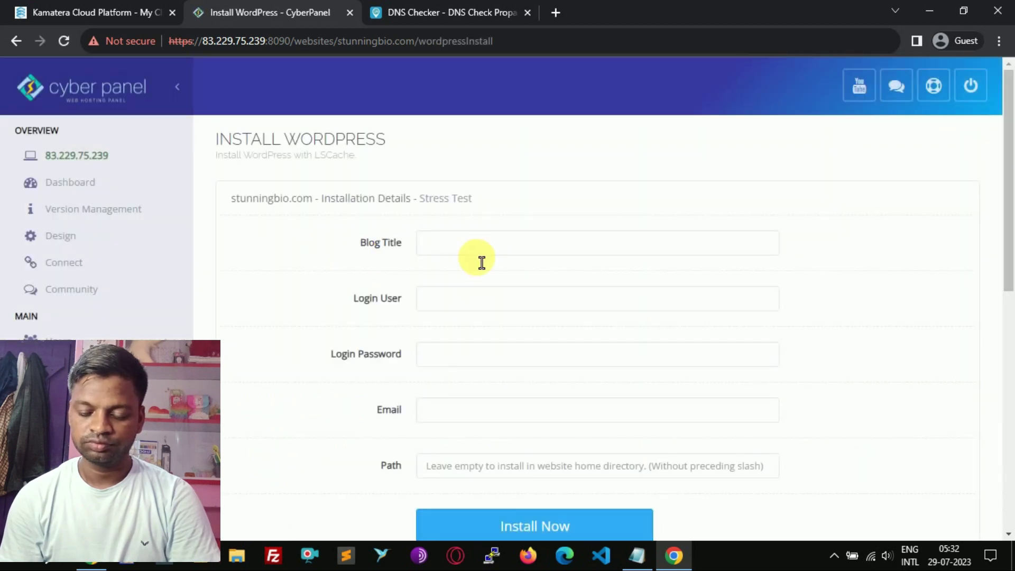
# - Install WordPress with blog title 'Stunning Bio' plus admin username, password and email
pyautogui.click(514, 252)
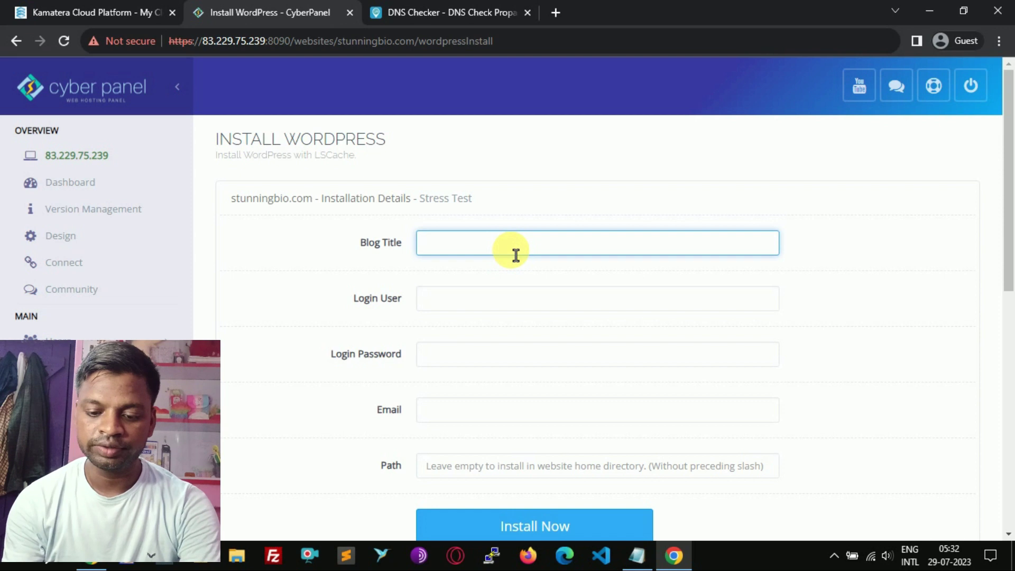
pyautogui.write('unning Bio')
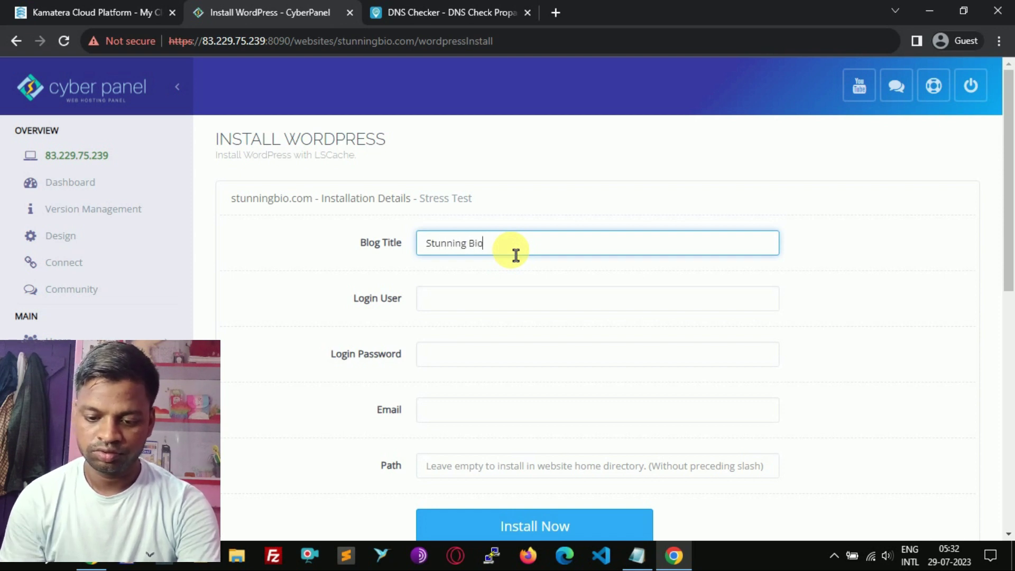
pyautogui.click(476, 317)
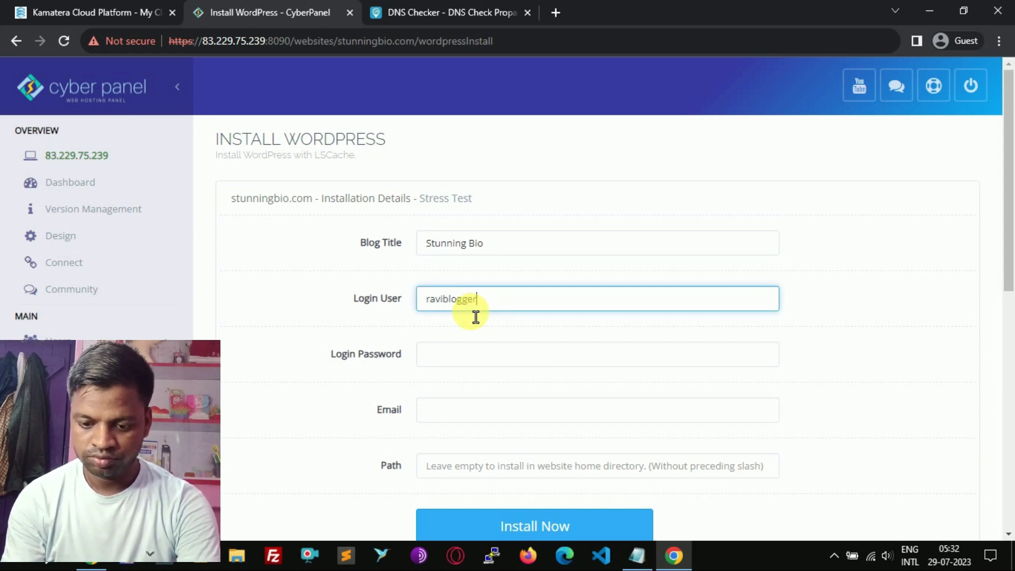
pyautogui.click(458, 357)
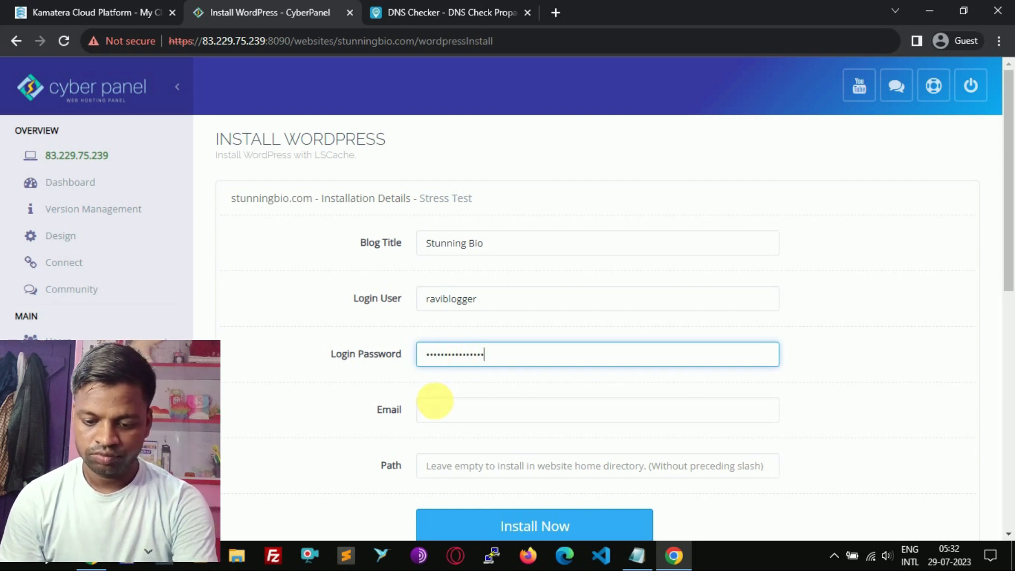
pyautogui.click(471, 421)
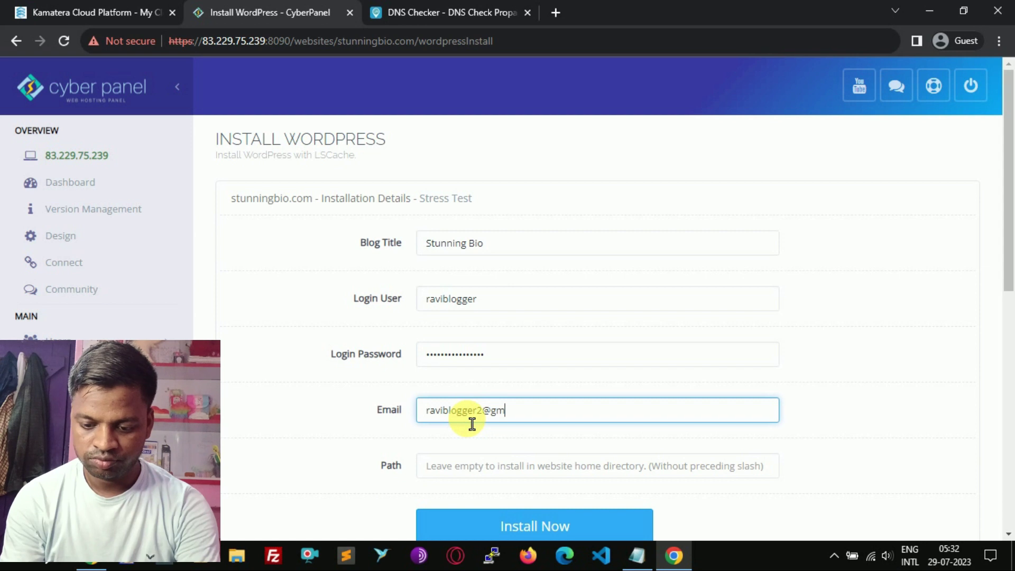
pyautogui.write('m')
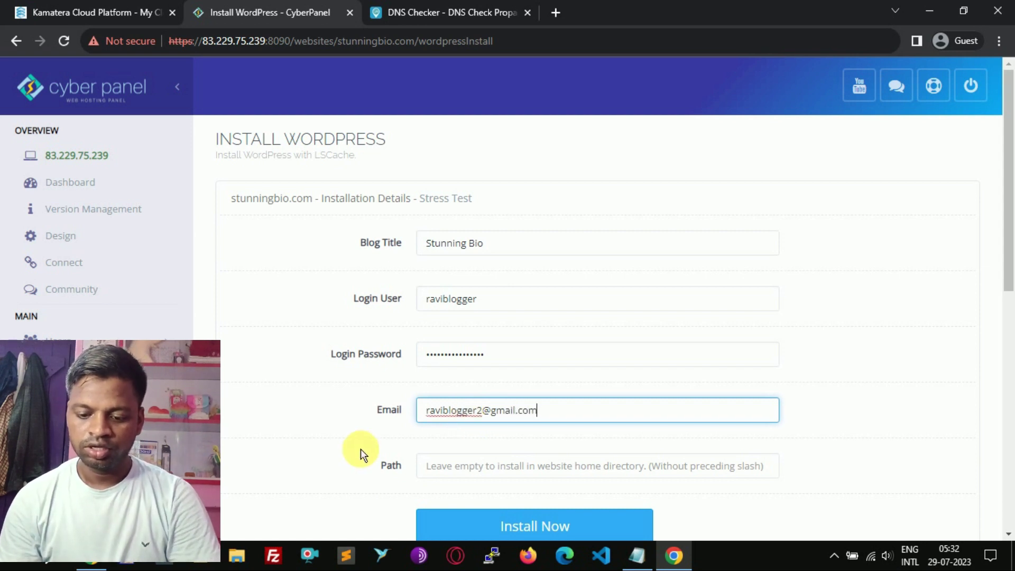
pyautogui.click(531, 528)
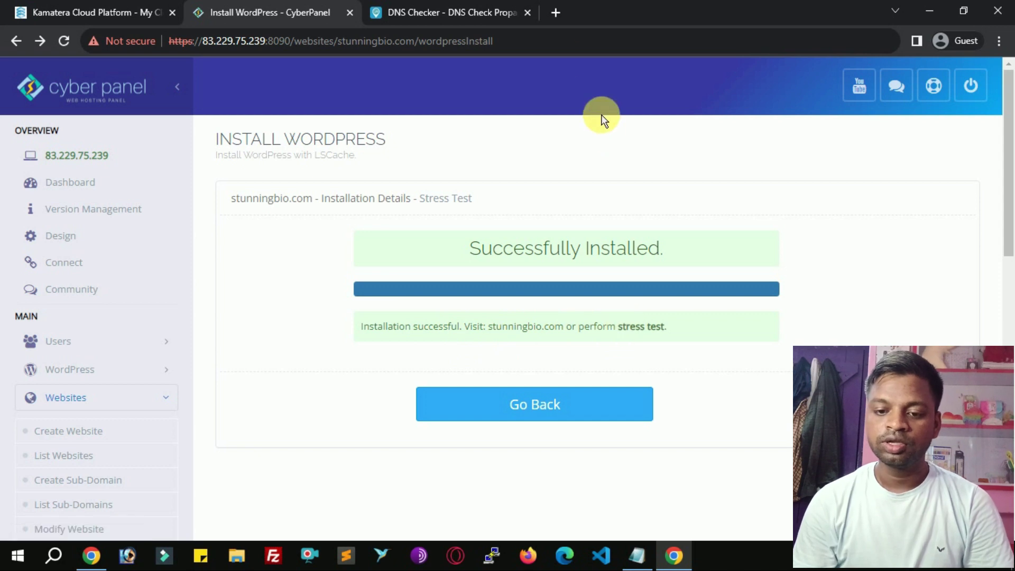
# - Load stunningbio.com in a new tab, view its Sample Page, then return to the homepage
pyautogui.click(556, 13)
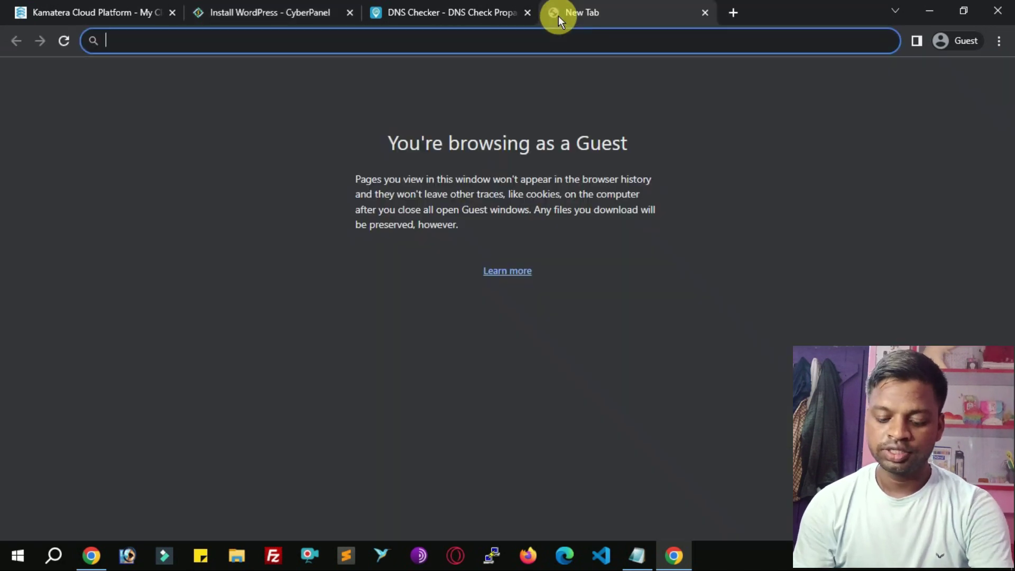
pyautogui.write('stunni')
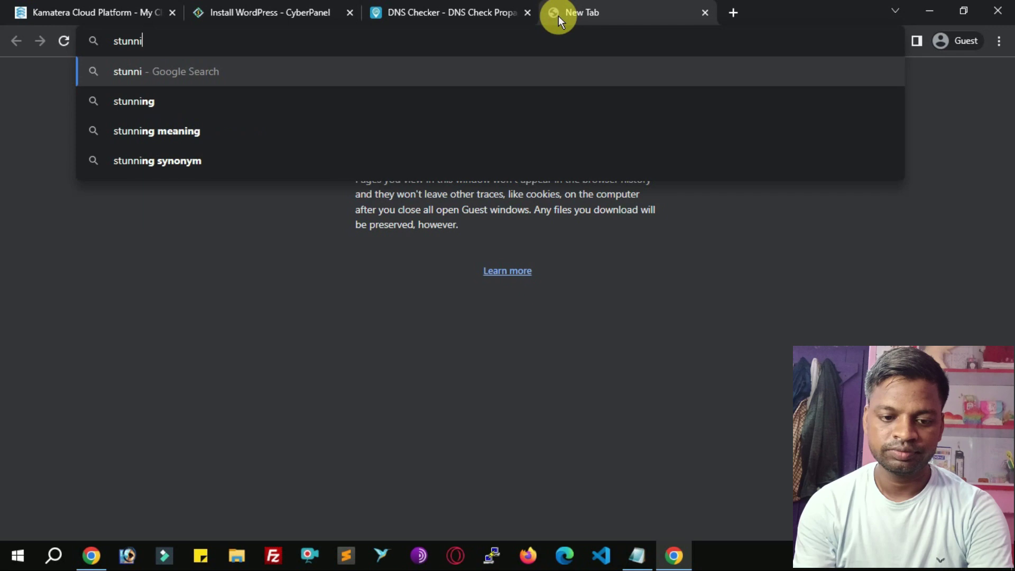
pyautogui.write('ngbio.com')
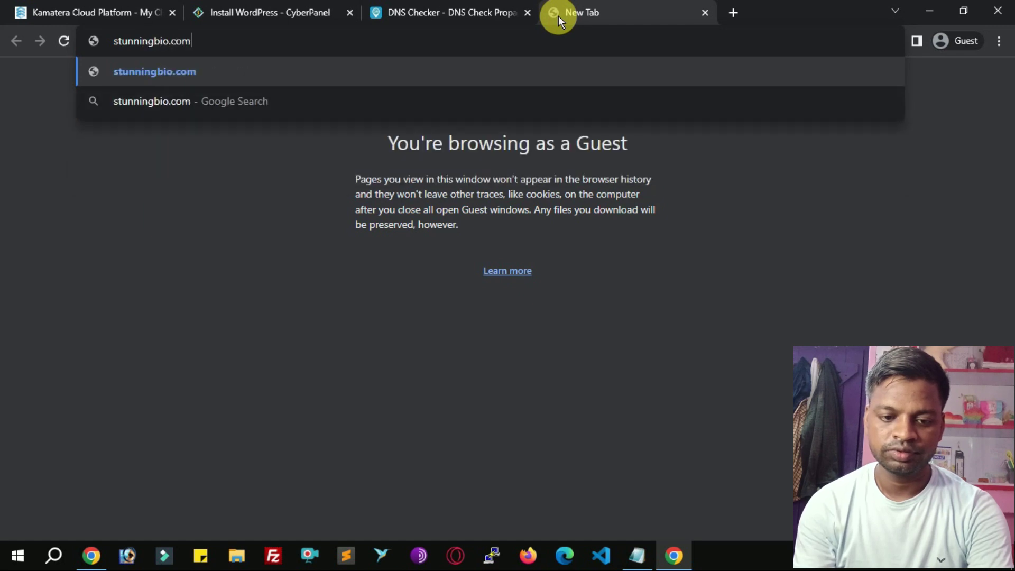
pyautogui.press('Return')
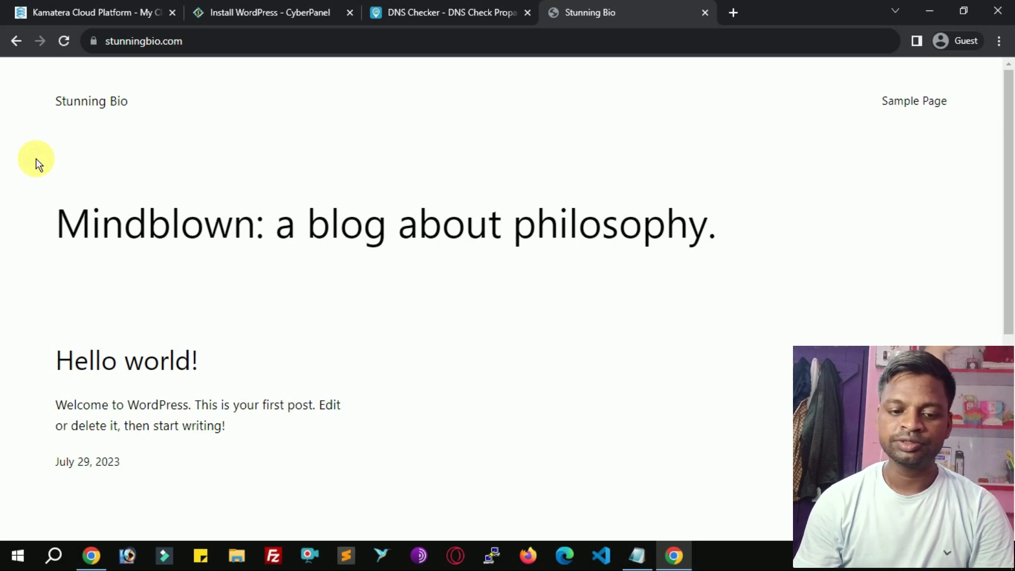
pyautogui.scroll(-1, 36, 162)
pyautogui.scroll(-1, 36, 162)
pyautogui.scroll(-2, 36, 163)
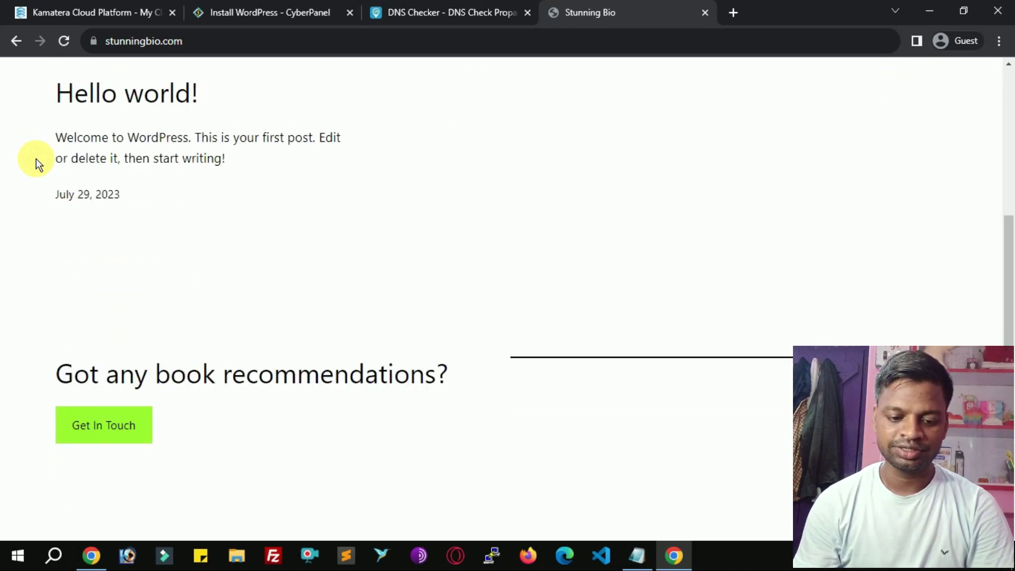
pyautogui.scroll(3, 36, 163)
pyautogui.scroll(1, 36, 163)
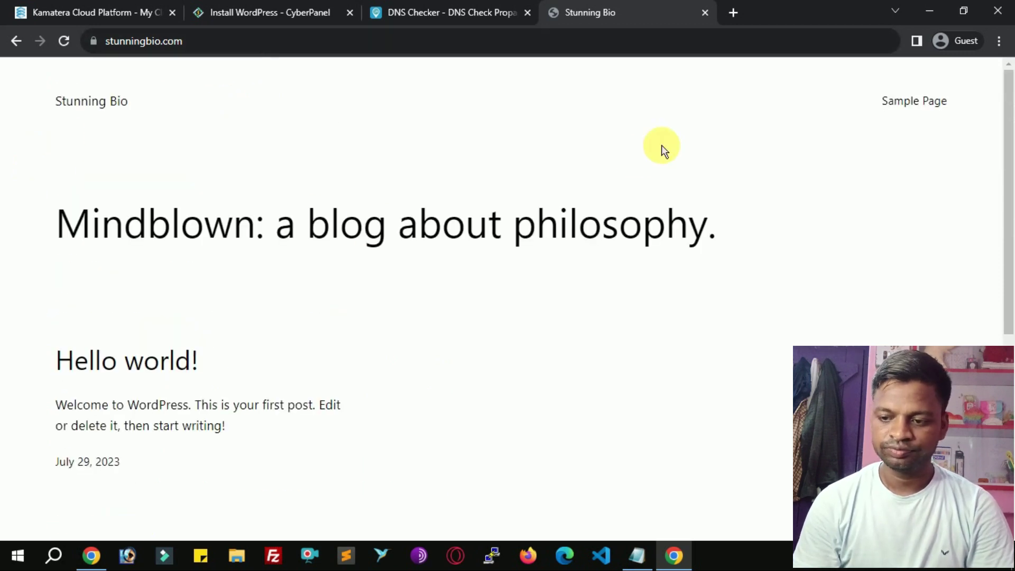
pyautogui.click(897, 108)
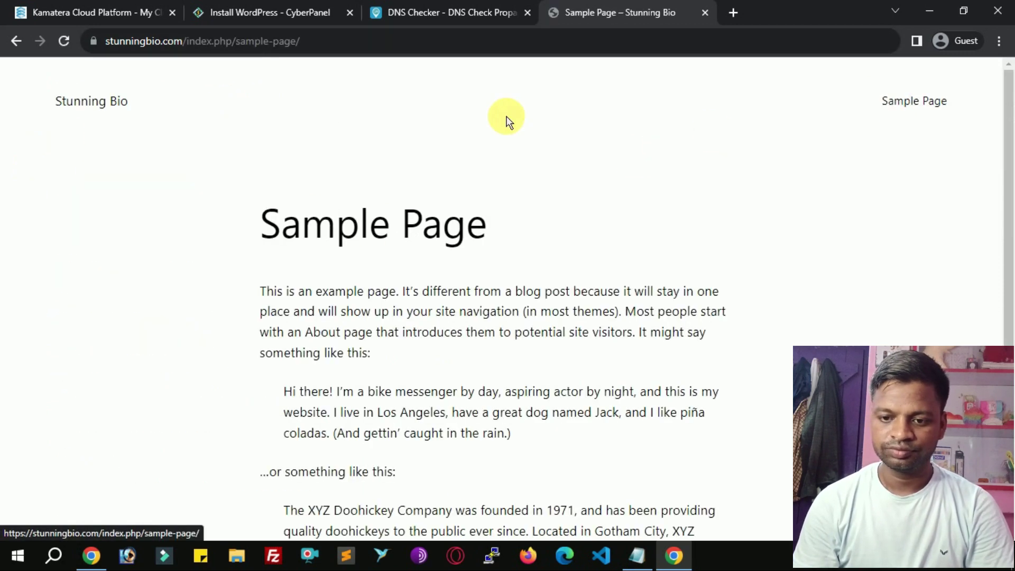
pyautogui.click(89, 101)
# - Go to stunningbio.com/wp-admin and log in with Remember Me ticked
pyautogui.click(249, 50)
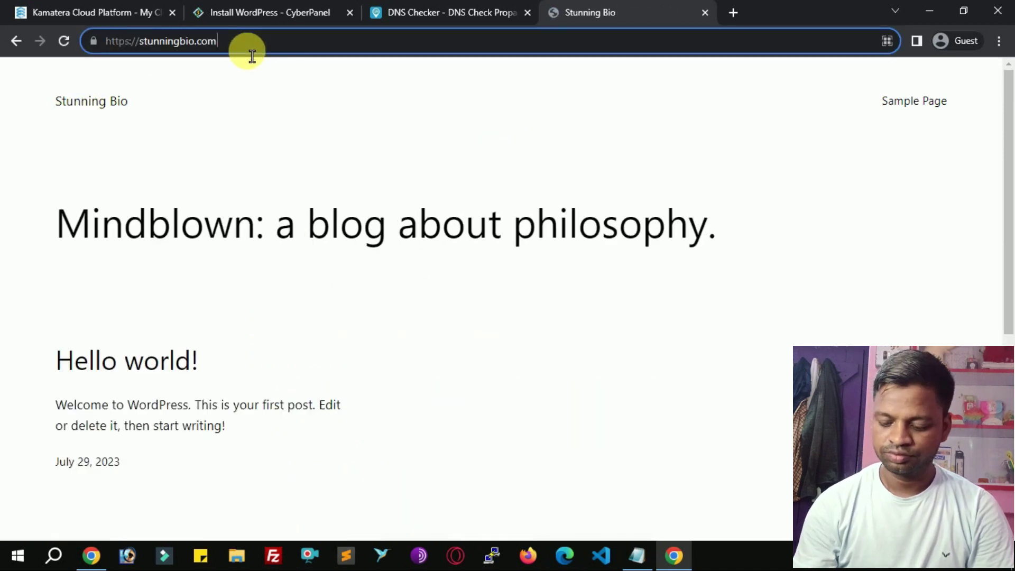
pyautogui.write('wp')
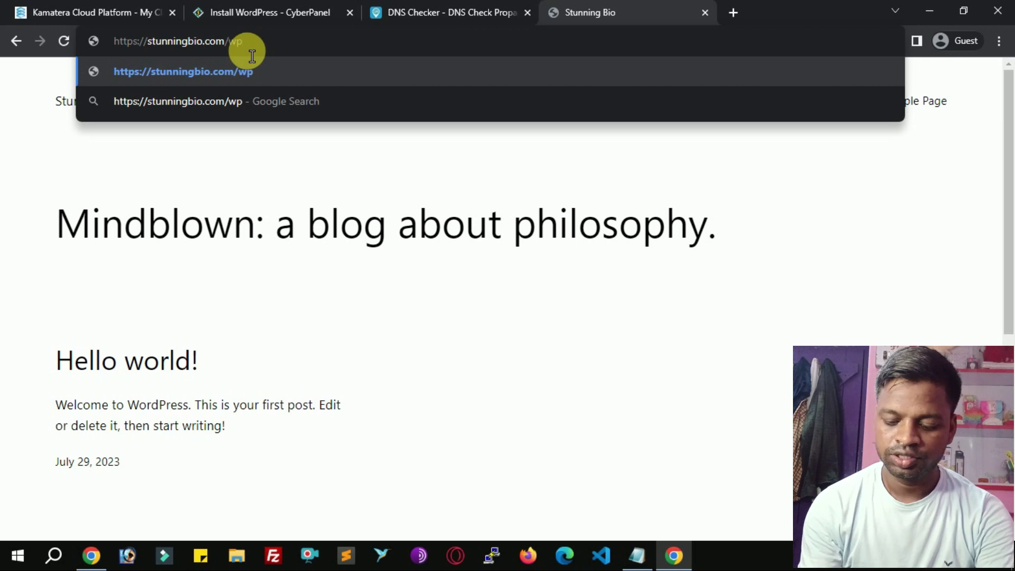
pyautogui.write('-admin')
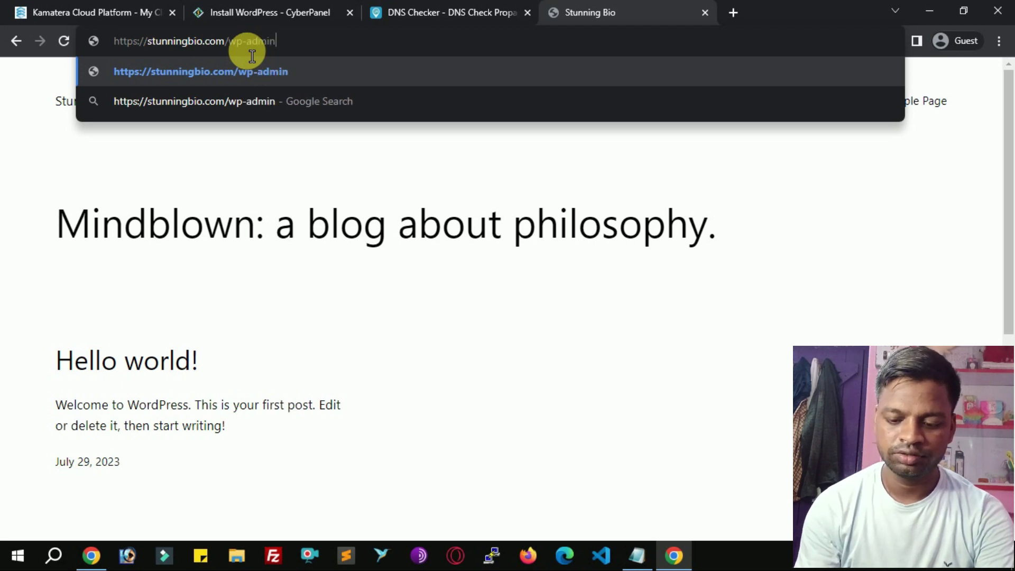
pyautogui.press('Return')
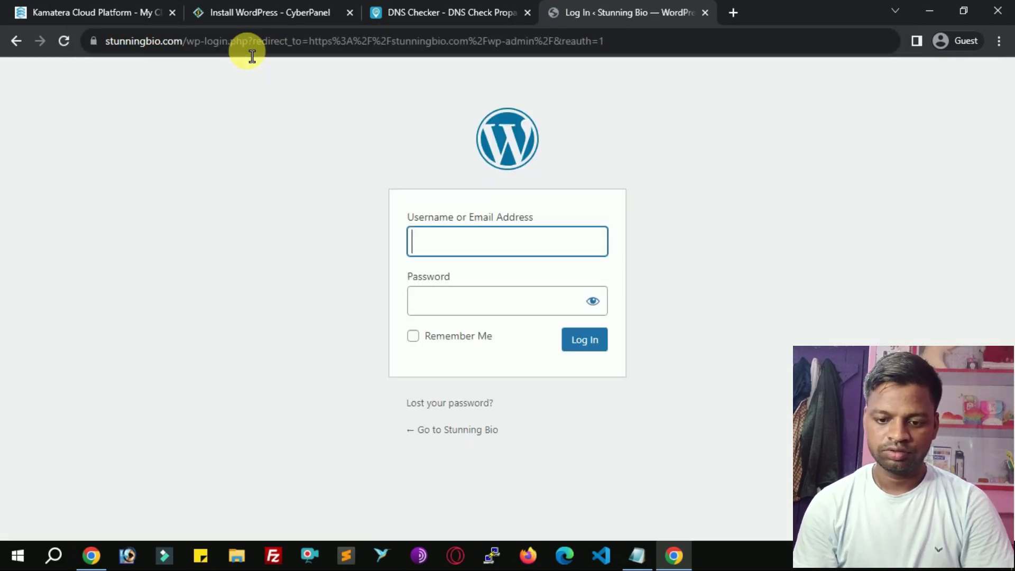
pyautogui.write('raviblogger')
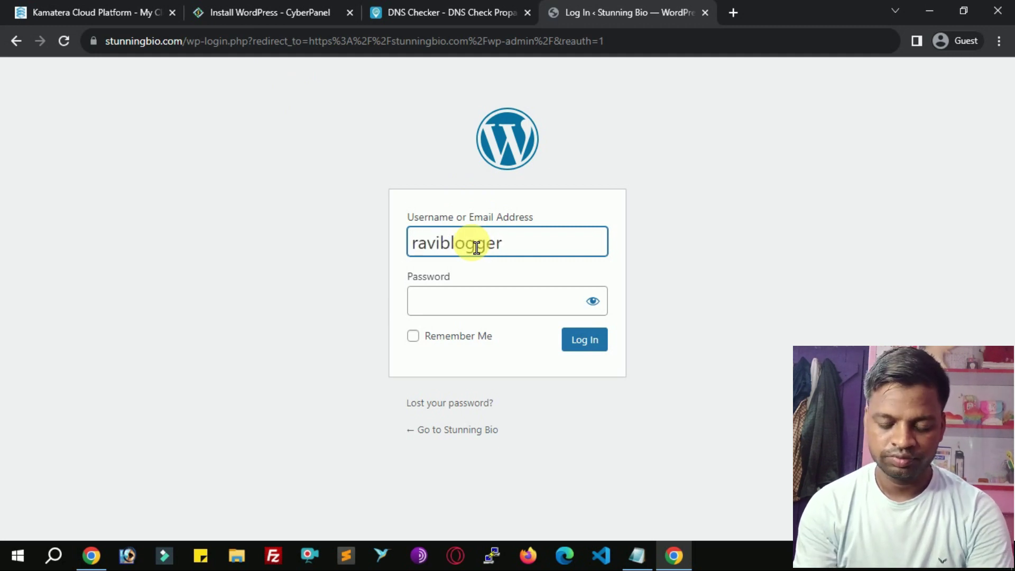
pyautogui.press('Tab')
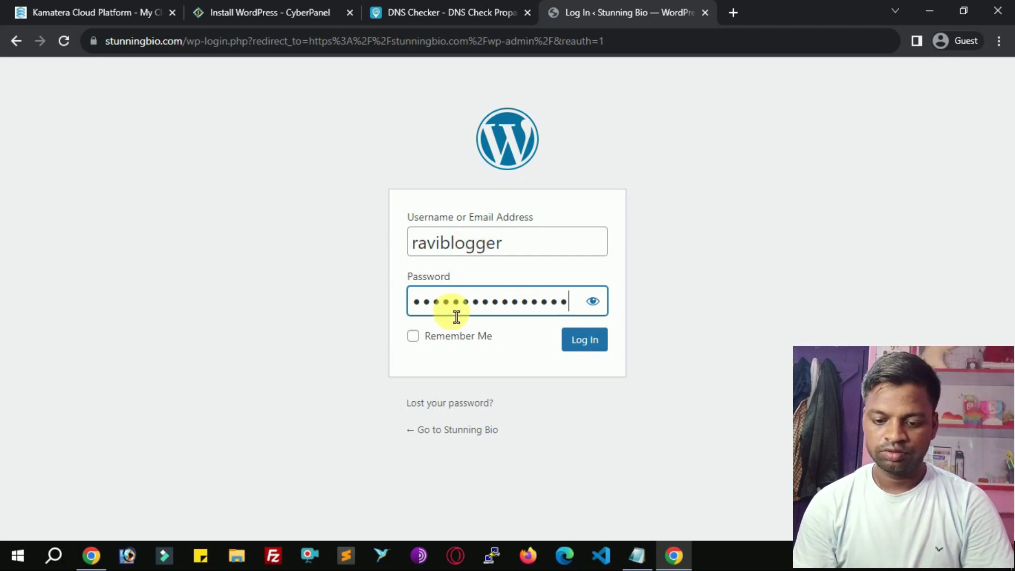
pyautogui.click(447, 339)
pyautogui.click(584, 341)
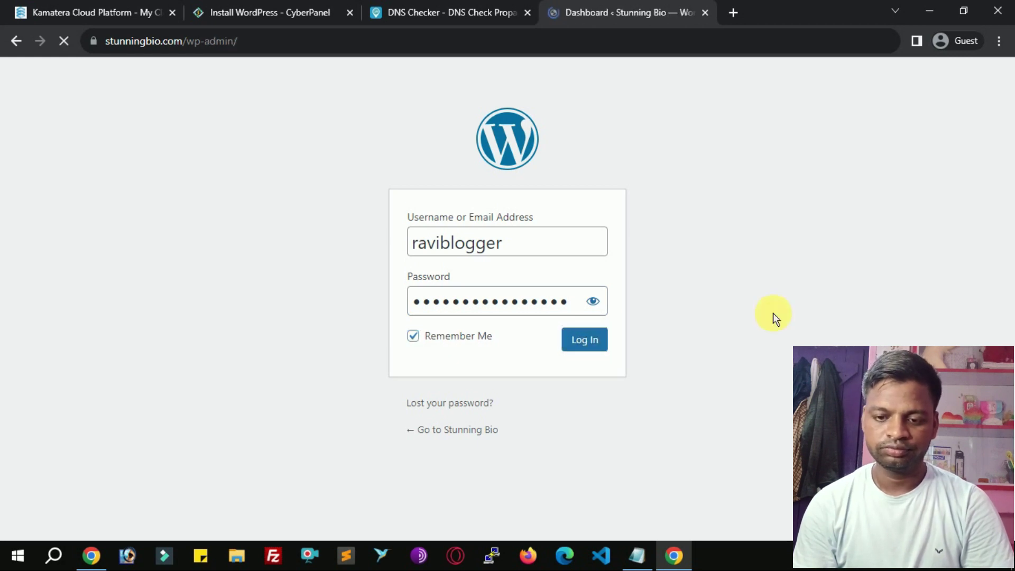
pyautogui.scroll(-5, 801, 271)
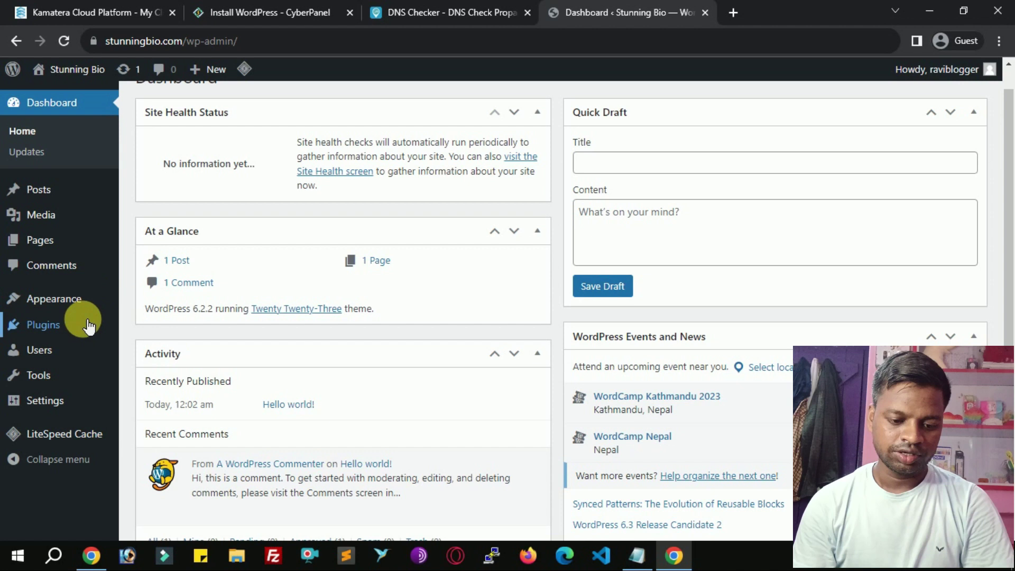
pyautogui.moveTo(53, 298)
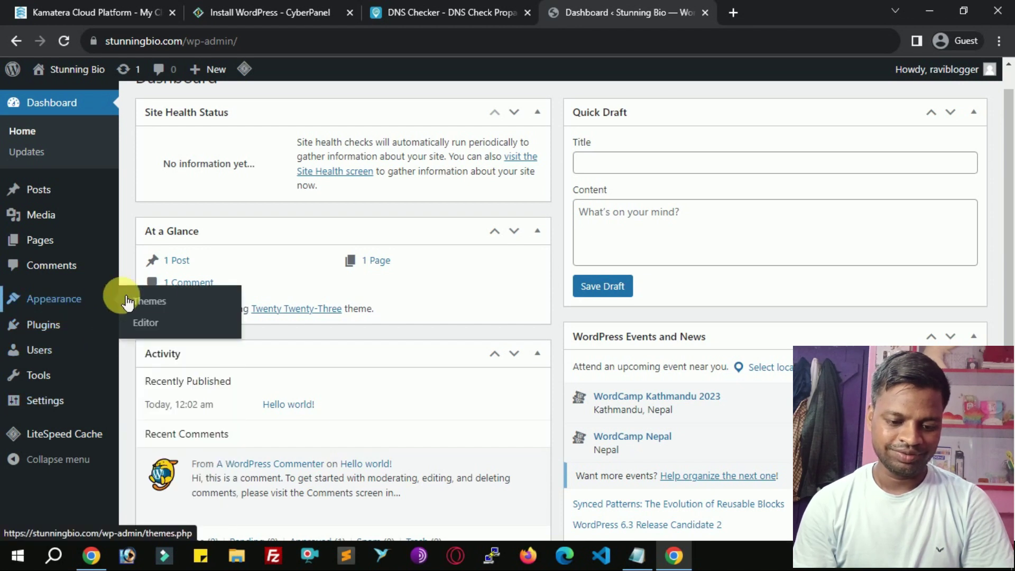
# - Activate the Twenty Twenty-Two theme under Appearance > Themes and visit the live site
pyautogui.click(159, 298)
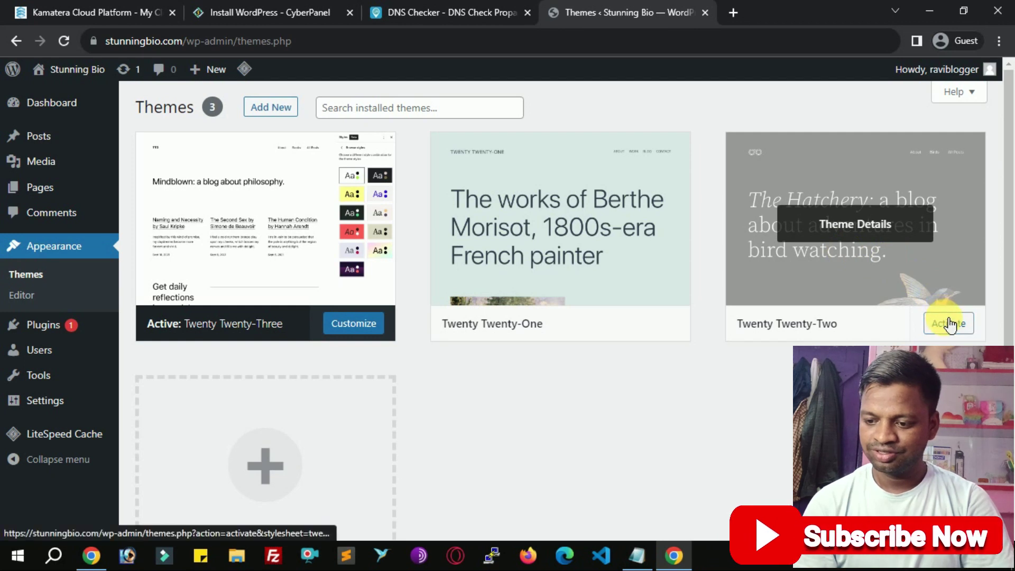
pyautogui.click(949, 325)
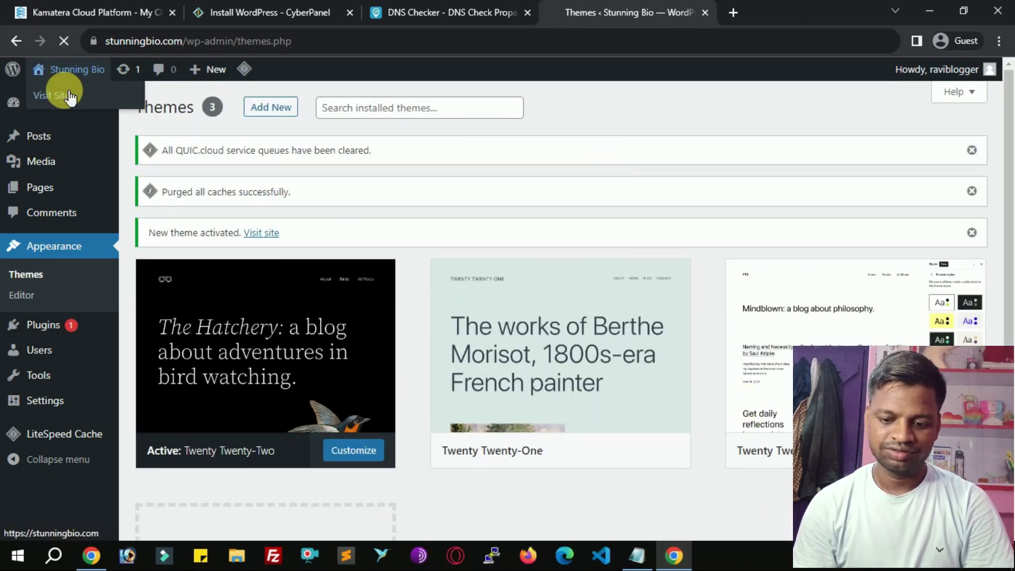
pyautogui.click(70, 96)
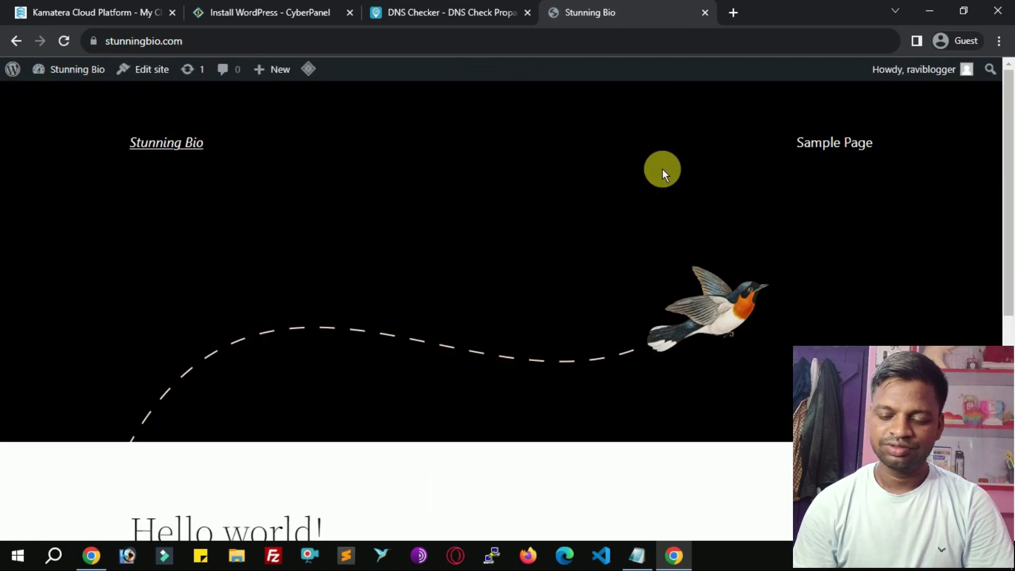